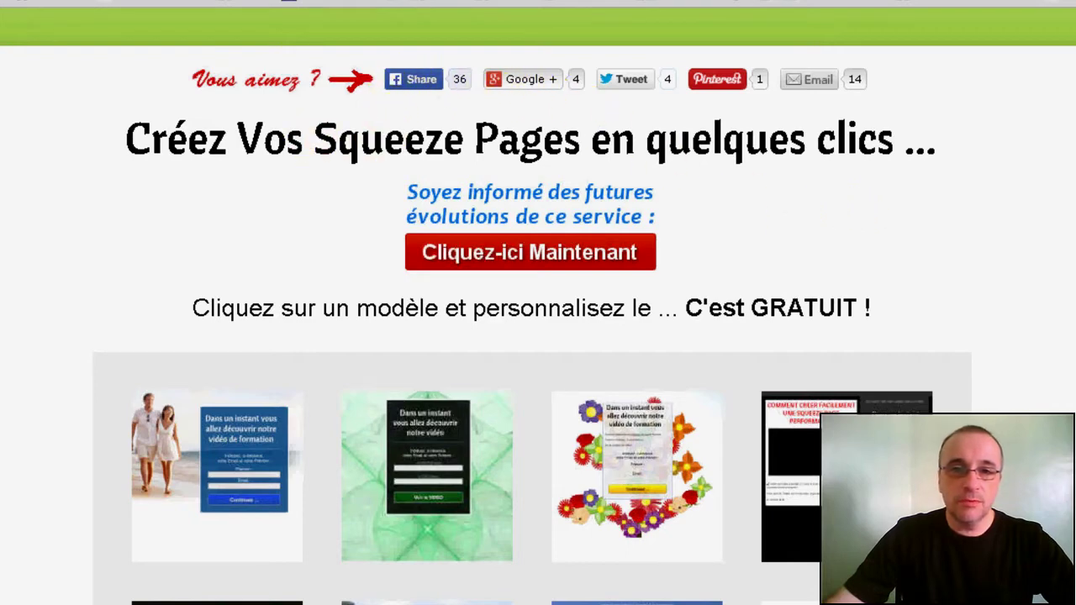
Switch to the browser tab showing the 'Presenting My Paying Ads' example squeeze page.
left_click(24, 3)
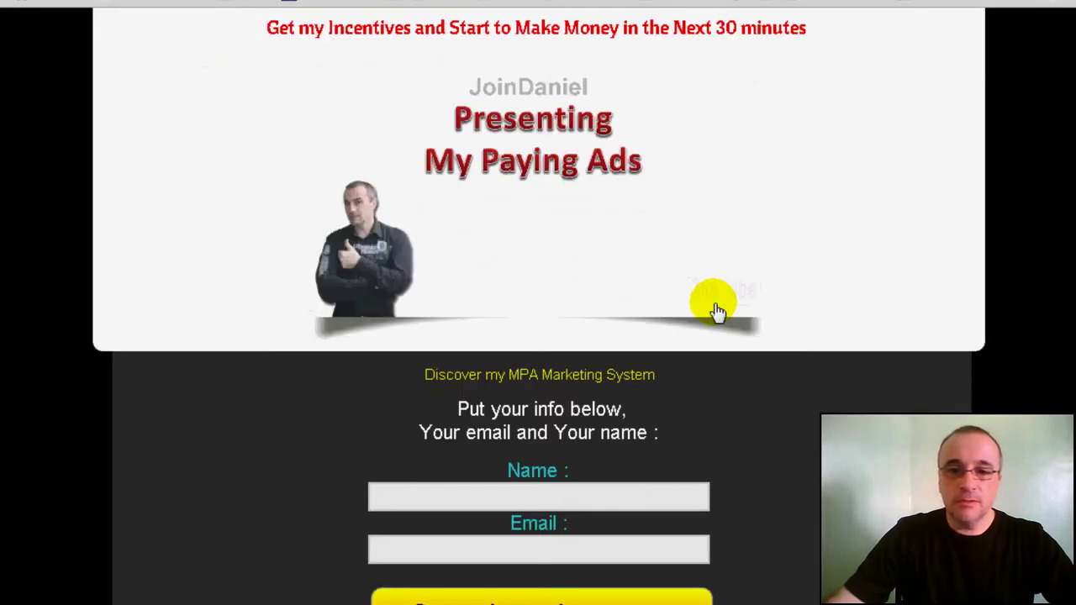
Play the embedded introduction video and try the Name and Email fields of the form.
left_click(417, 211)
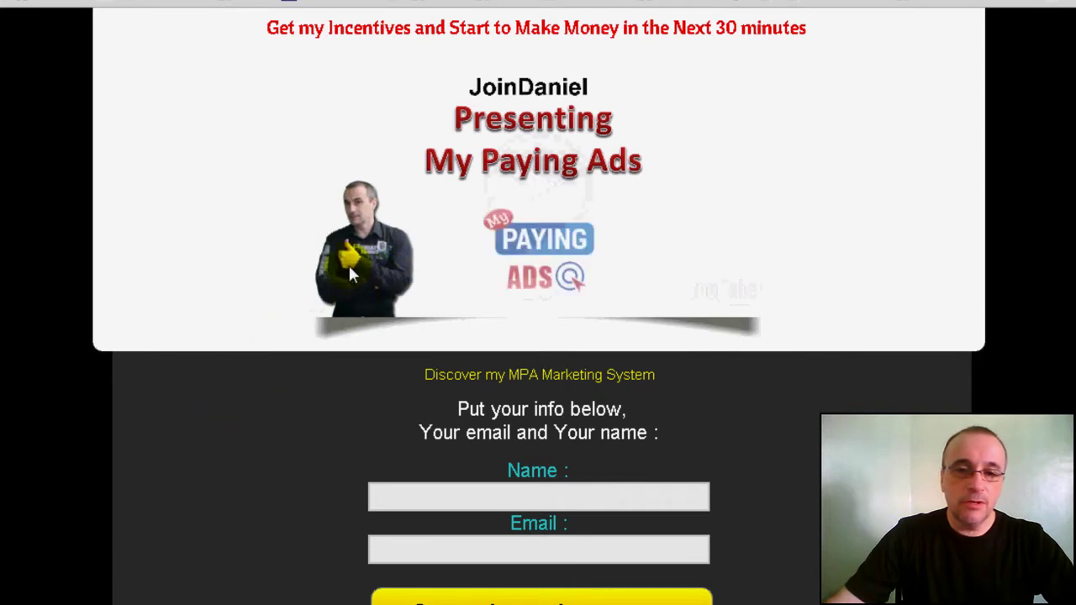
left_click(502, 497)
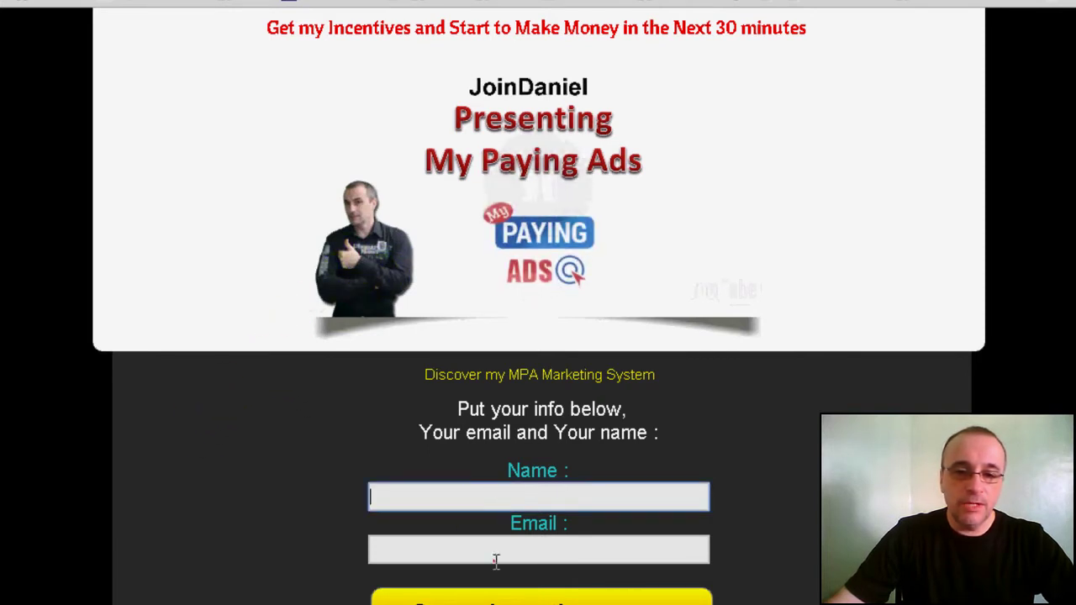
left_click(496, 555)
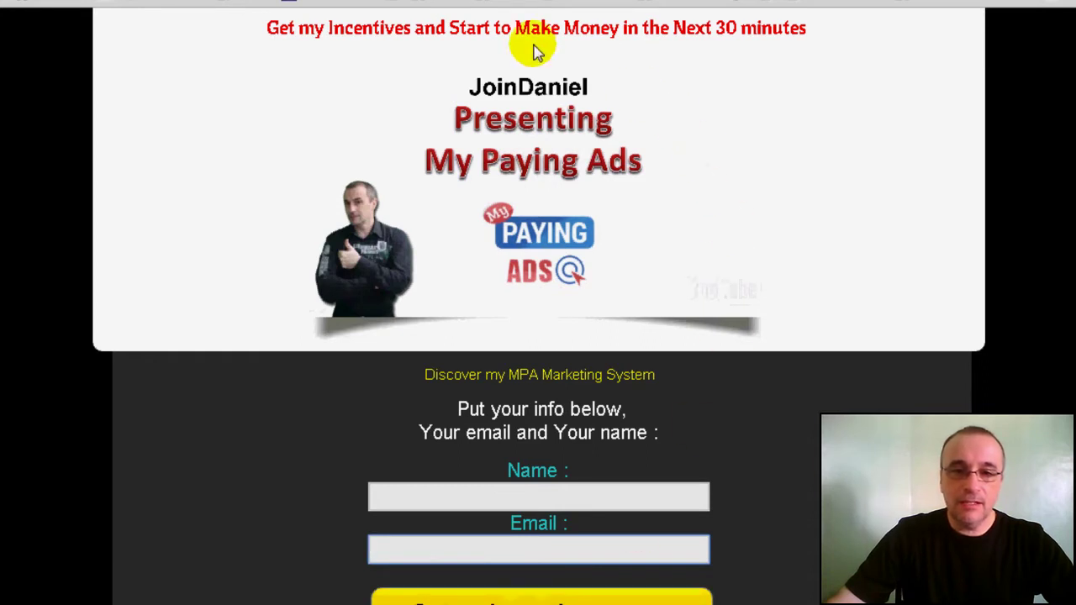
Highlight the red headline and scroll up and down the My Paying Ads page.
left_click_drag(268, 29, 831, 37)
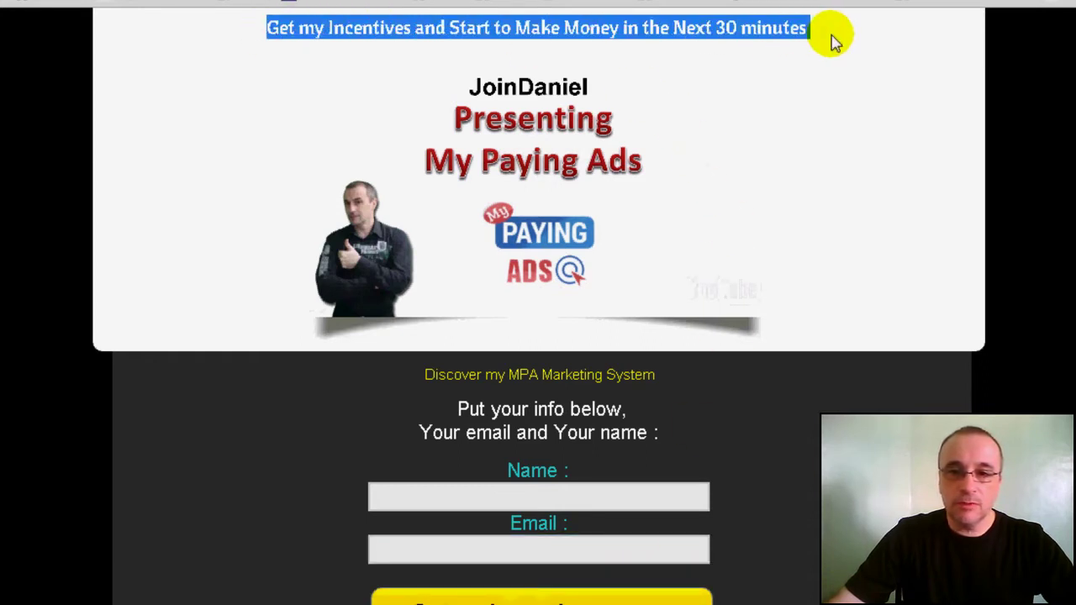
left_click(831, 34)
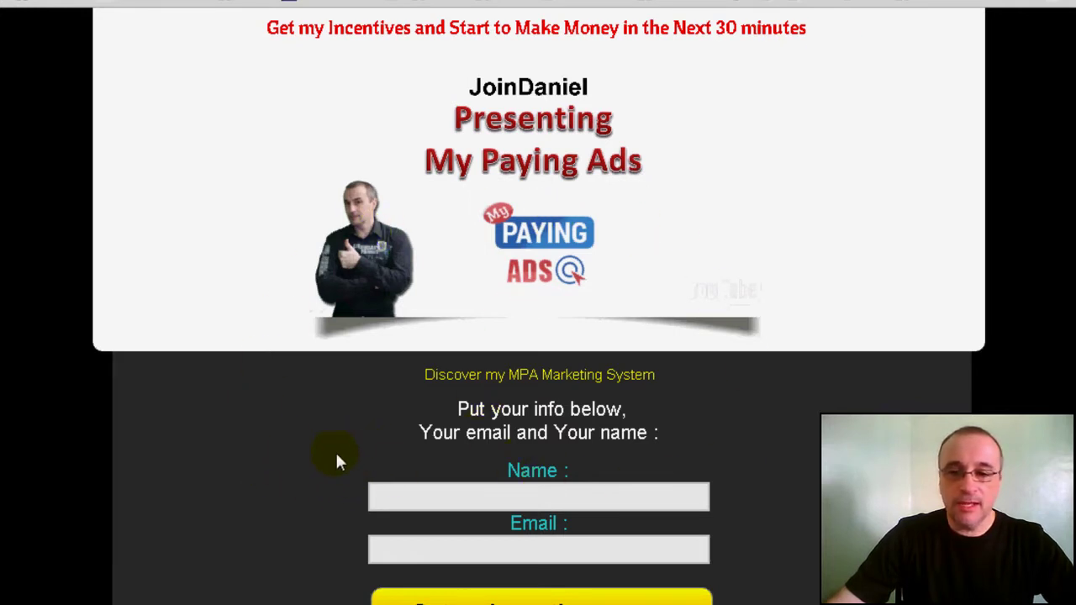
scroll(538, 303, "down", 5)
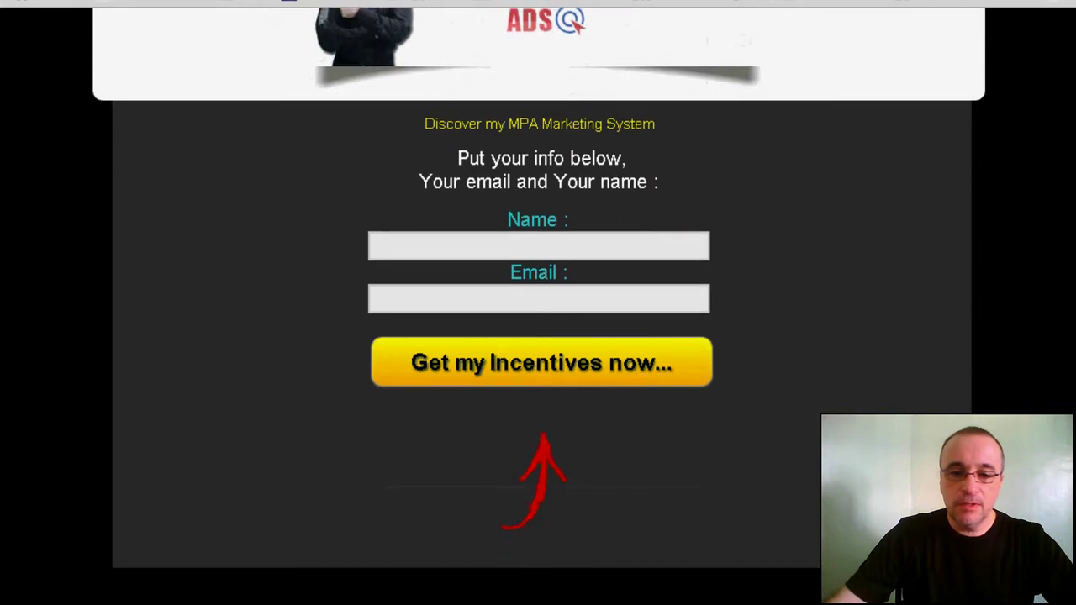
scroll(538, 302, "up", 1)
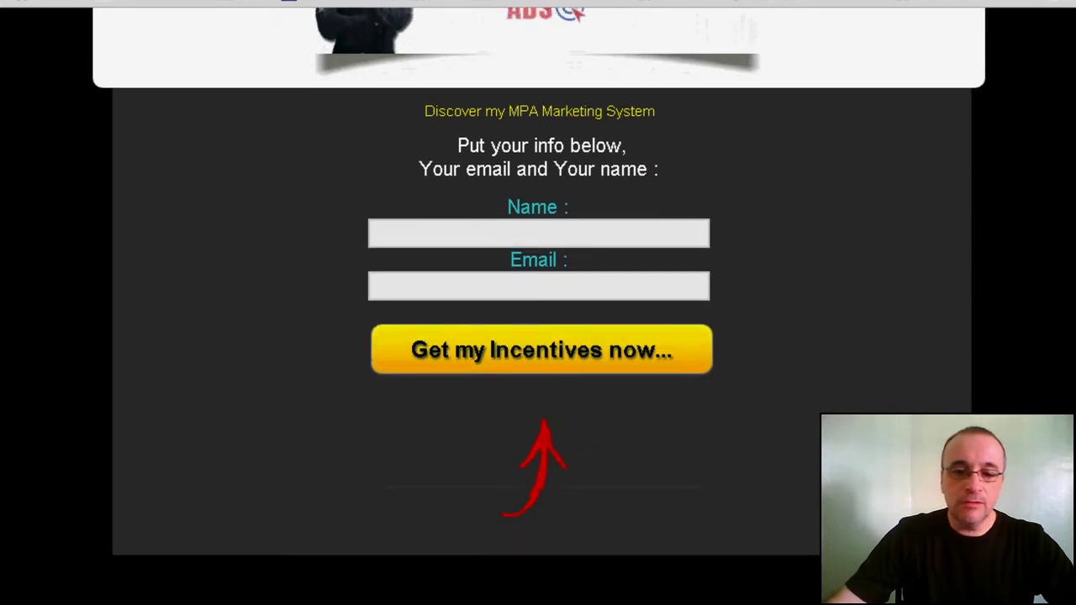
scroll(538, 302, "down", 2)
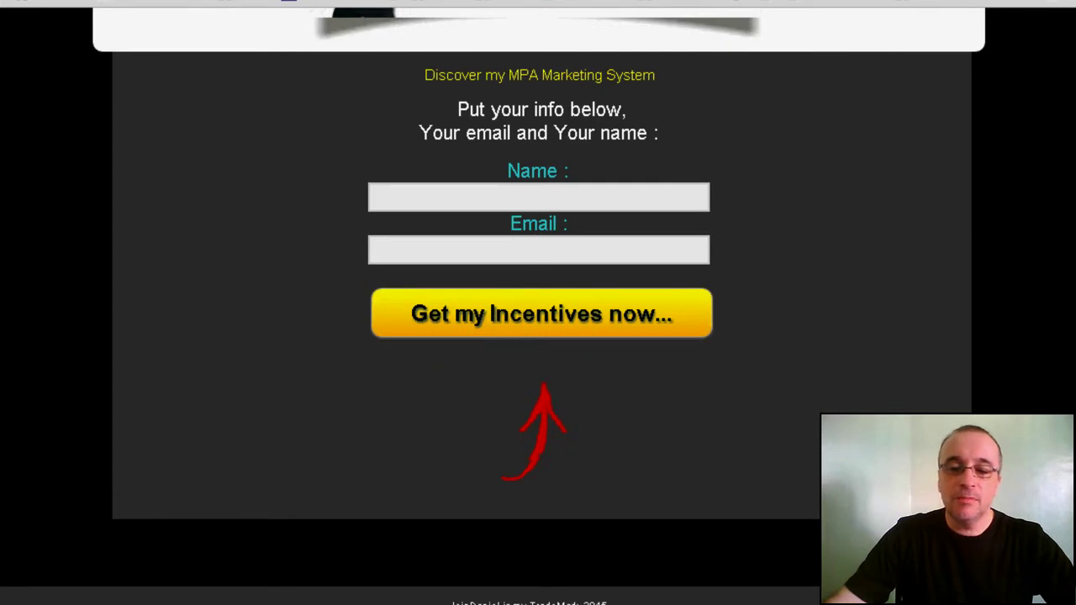
scroll(538, 303, "up", 5)
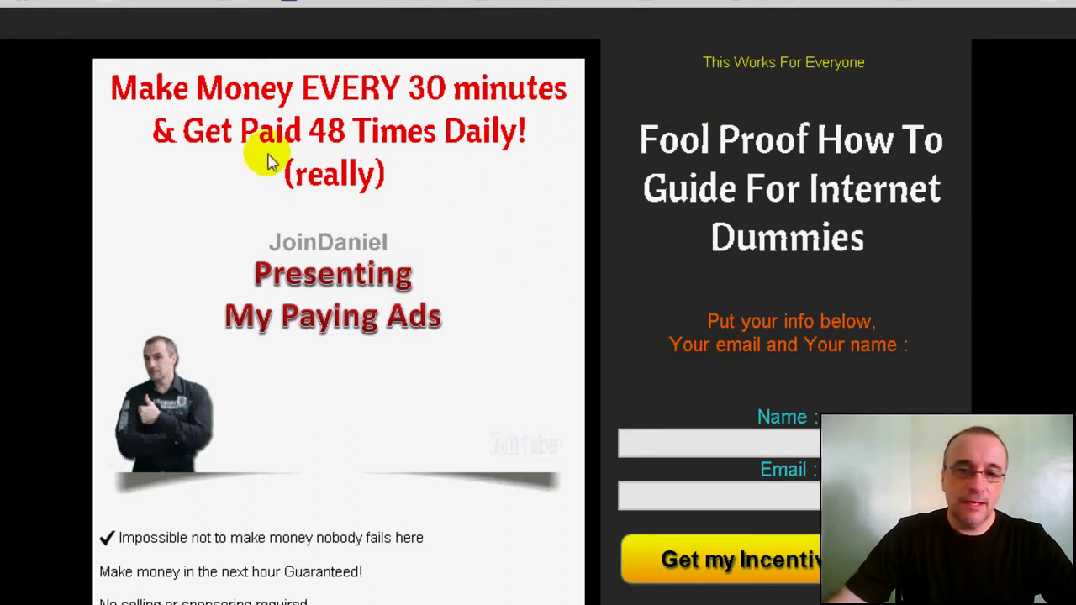
Highlight the Make Money headline, the checklist and the Fool Proof How To Guide heading.
left_click_drag(109, 86, 451, 199)
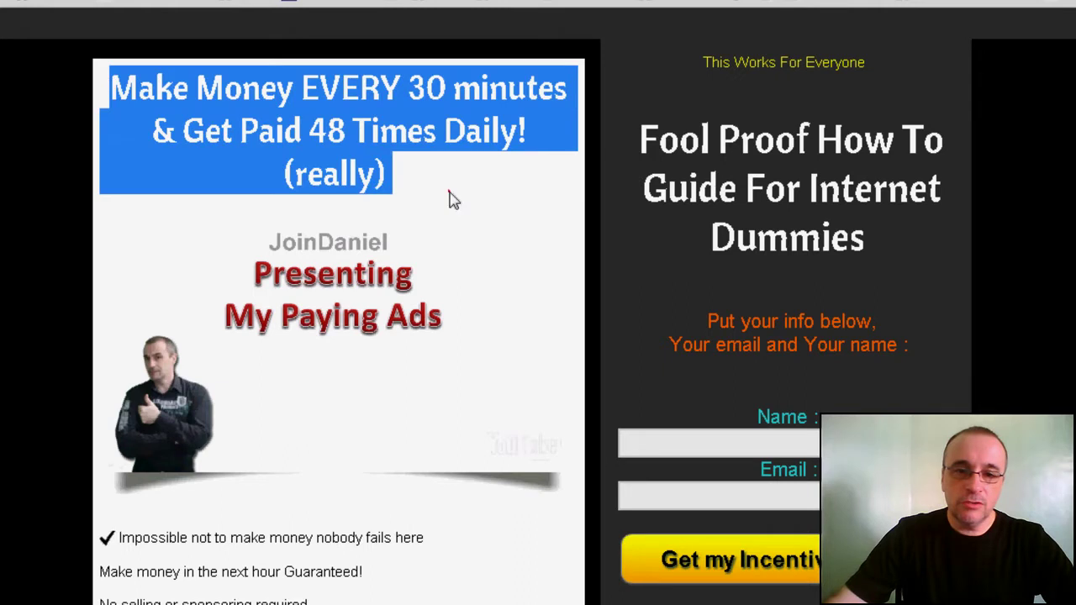
left_click(358, 399)
left_click_drag(105, 538, 328, 602)
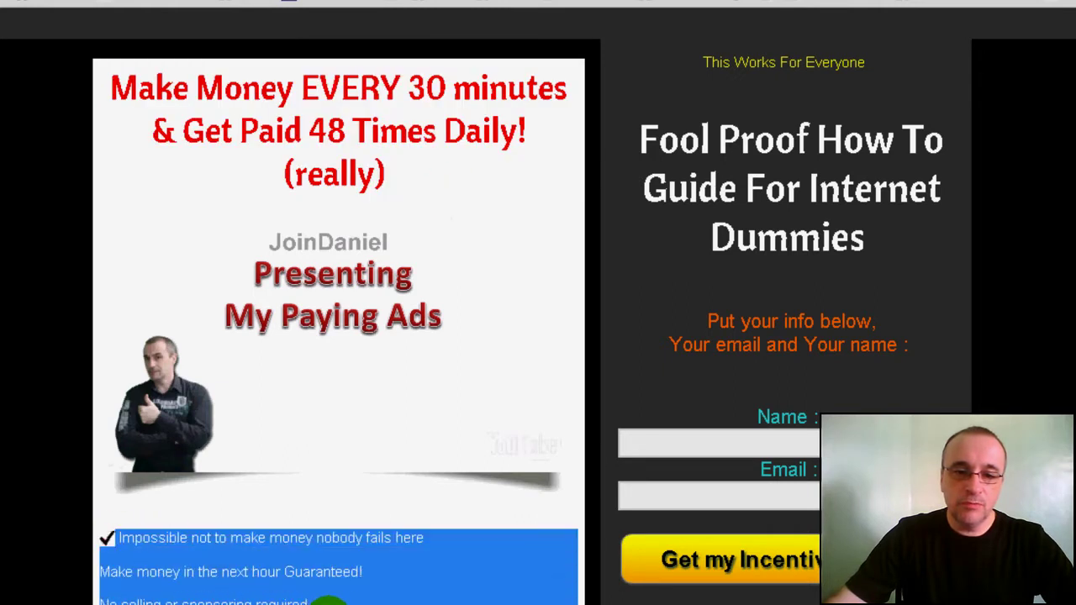
left_click(354, 601)
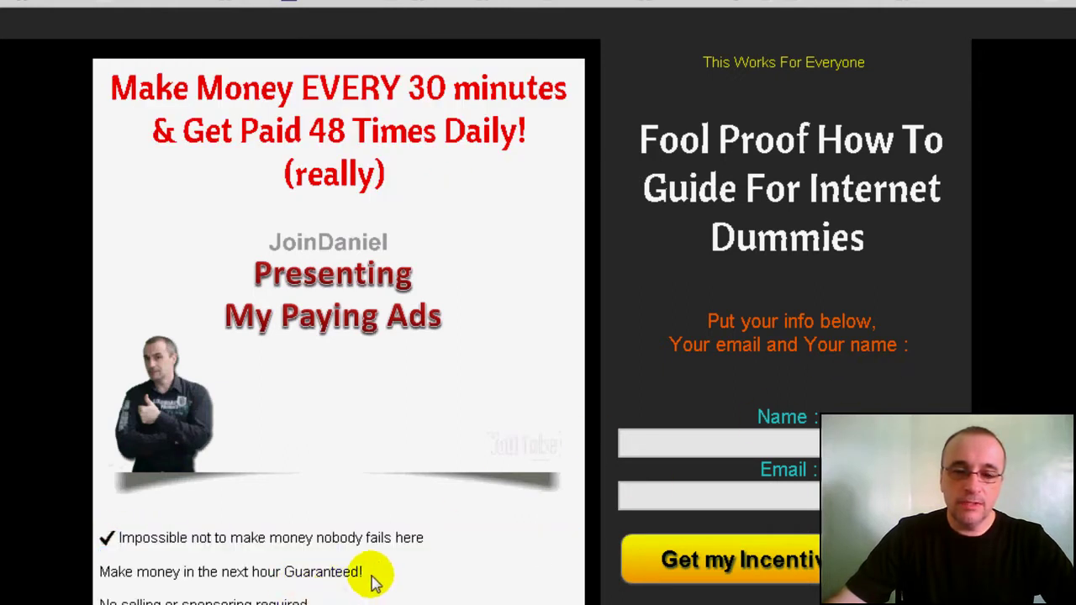
left_click_drag(636, 145, 944, 242)
left_click_drag(893, 60, 665, 73)
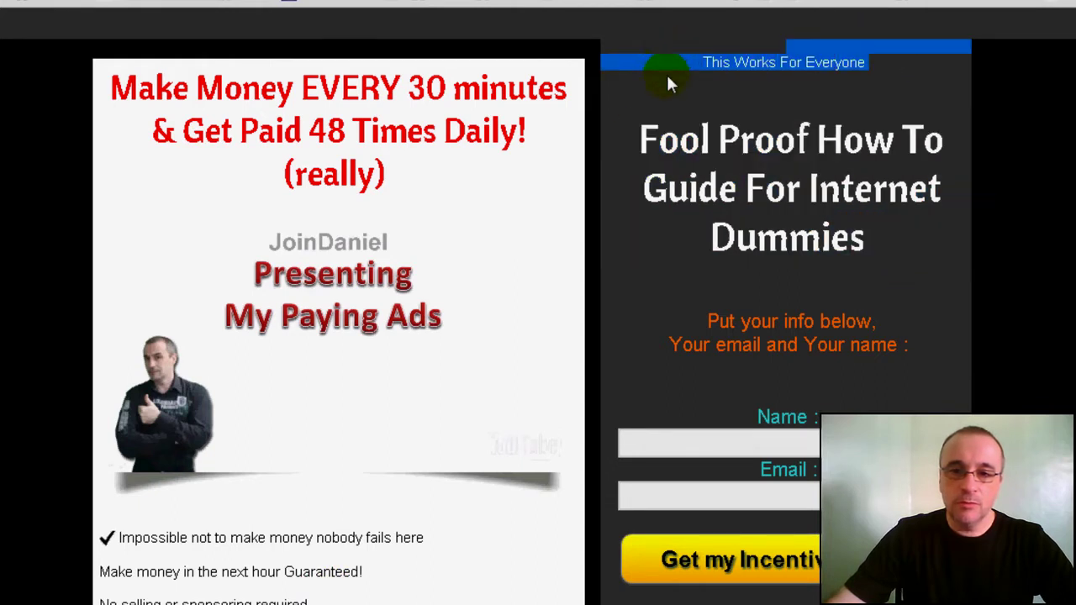
left_click(666, 73)
Move back and forth between the Name and Email fields of the opt-in form.
left_click(762, 440)
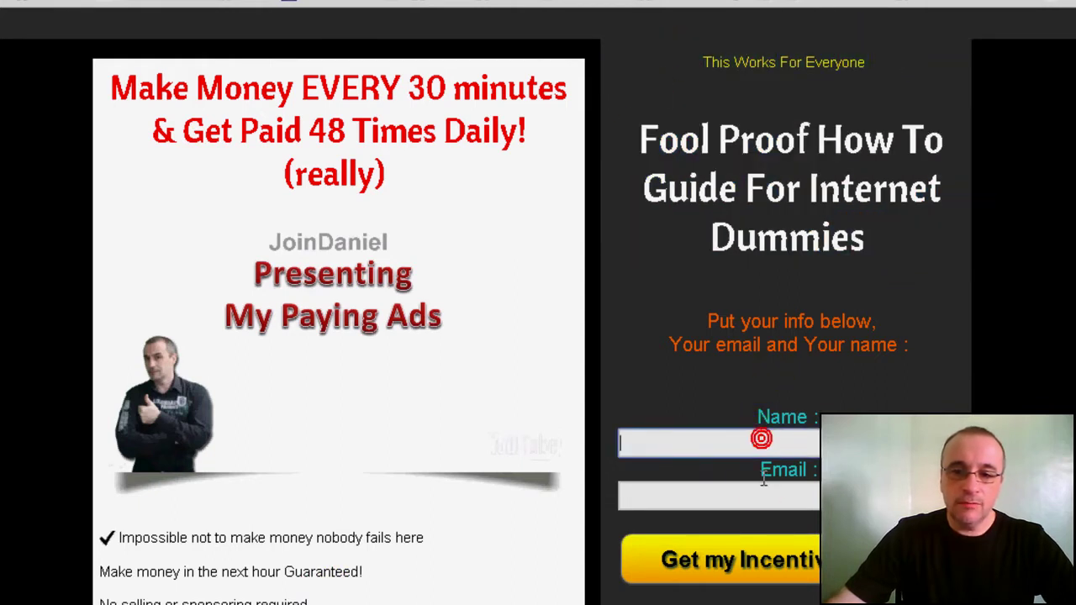
left_click(760, 493)
left_click(759, 444)
left_click(759, 493)
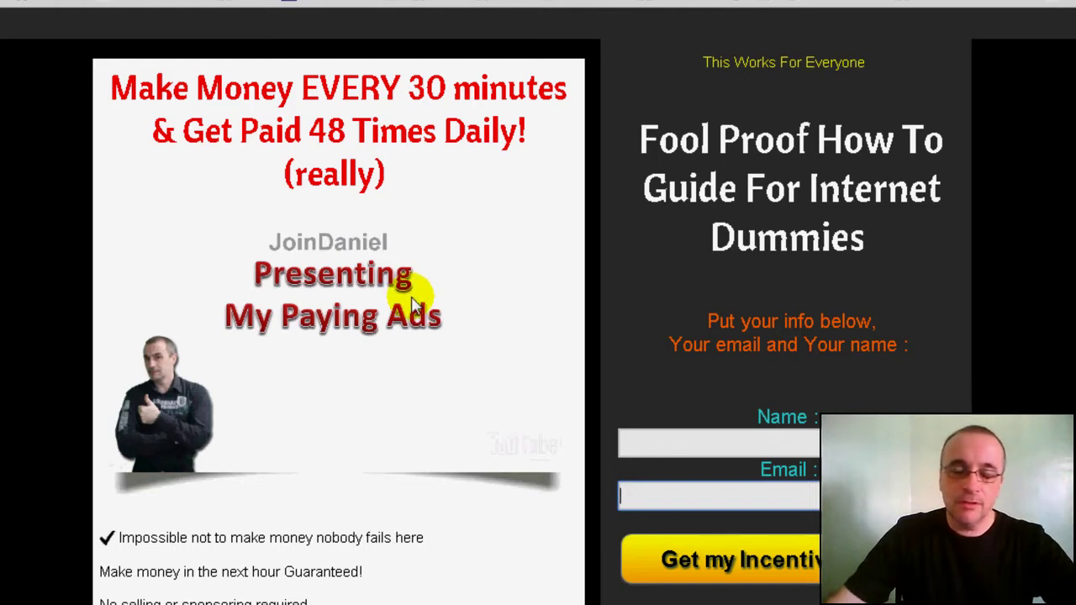
left_click(721, 437)
left_click(726, 500)
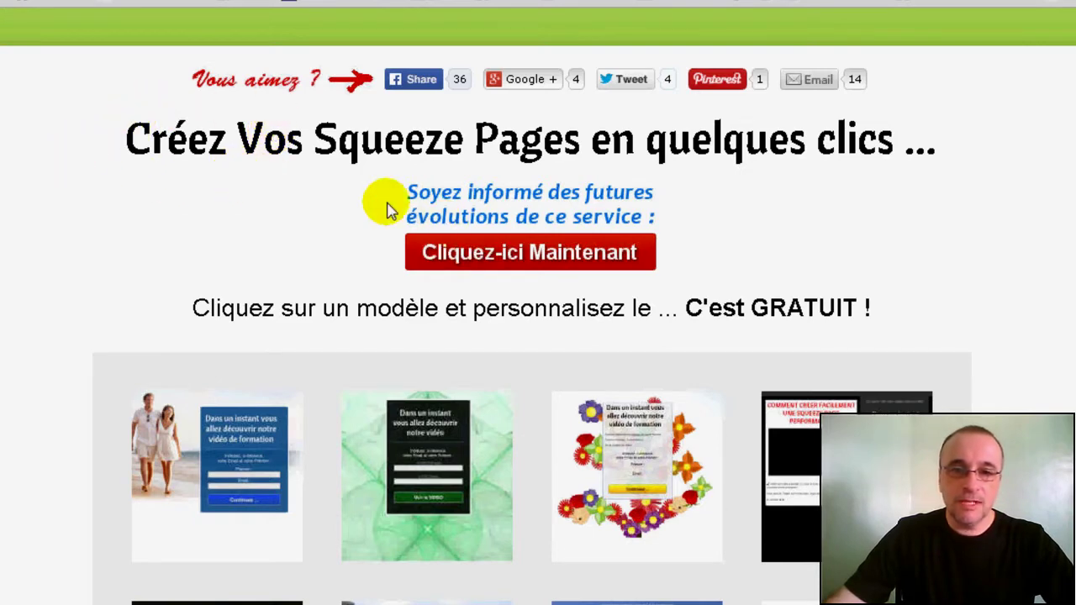
Highlight the 'Créez Vos Squeeze Pages' heading and scroll through the template thumbnails.
left_click_drag(113, 133, 944, 158)
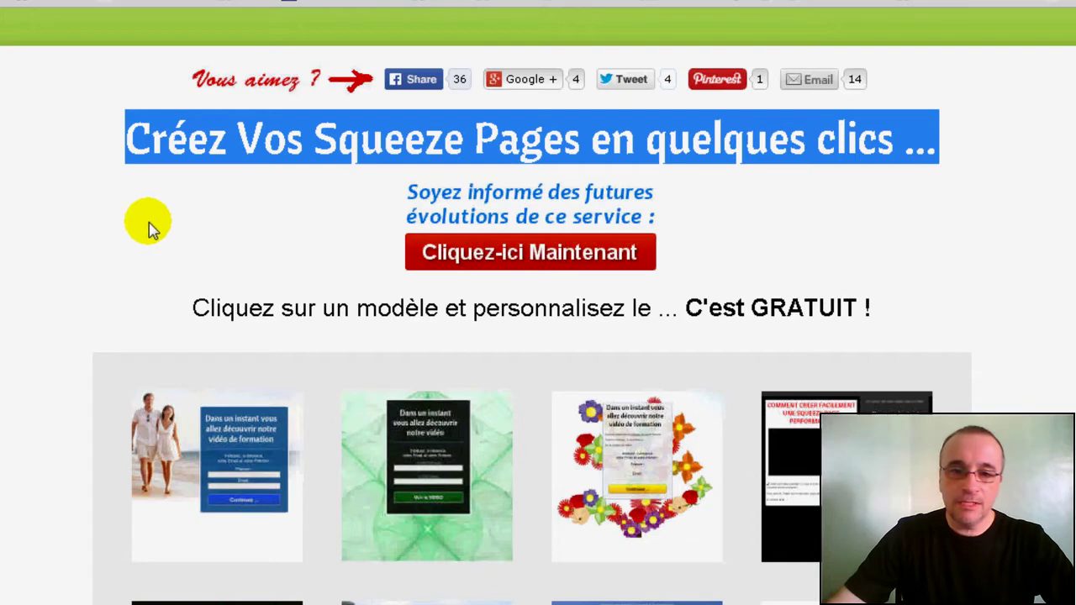
left_click(84, 241)
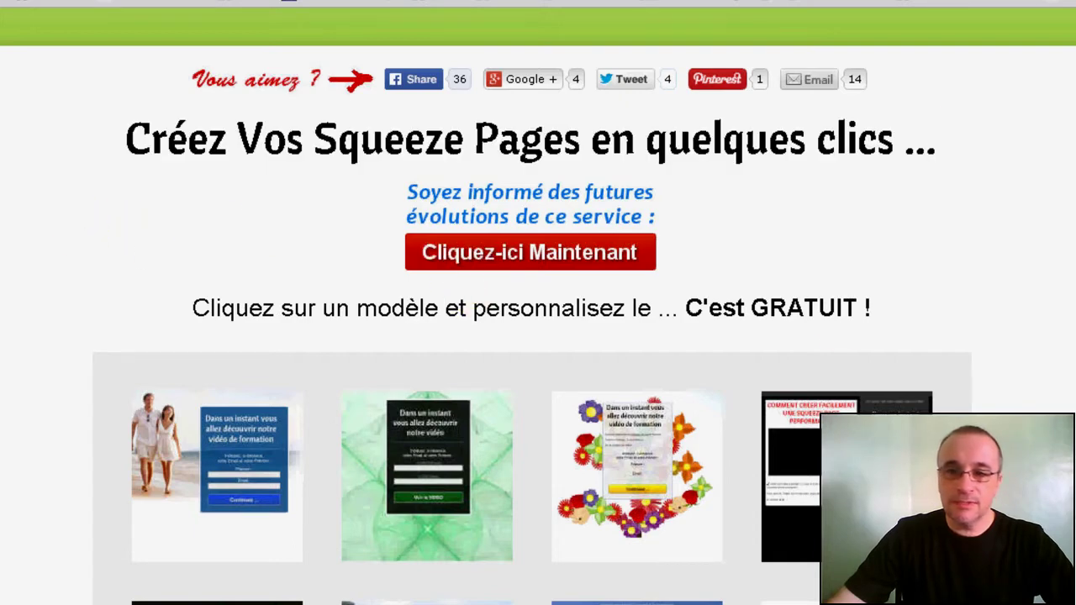
scroll(230, 256, "down", 3)
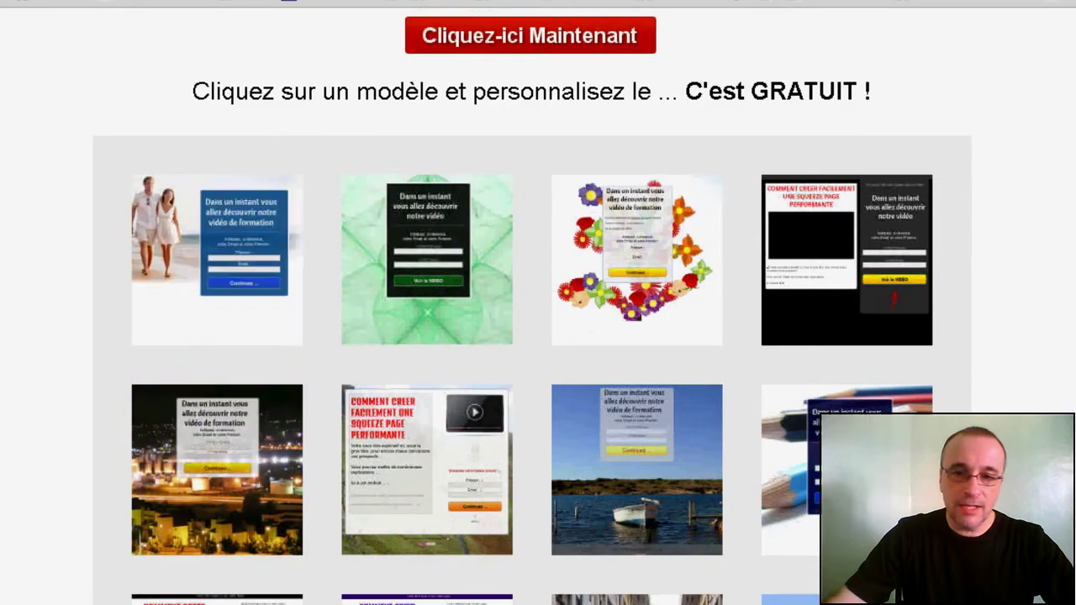
scroll(637, 336, "down", 5)
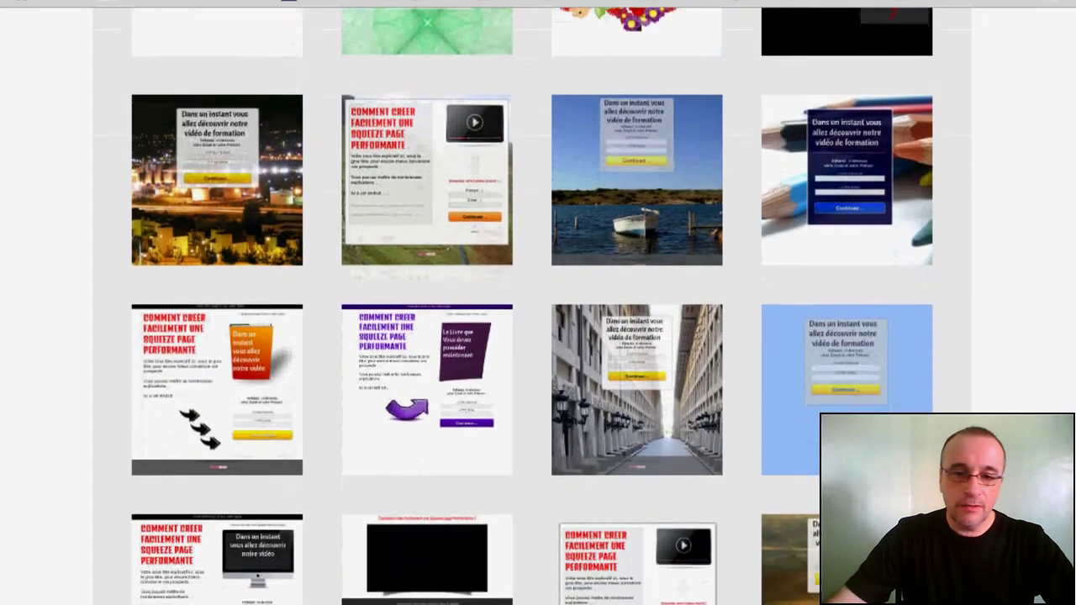
scroll(637, 336, "down", 3)
scroll(636, 336, "up", 1)
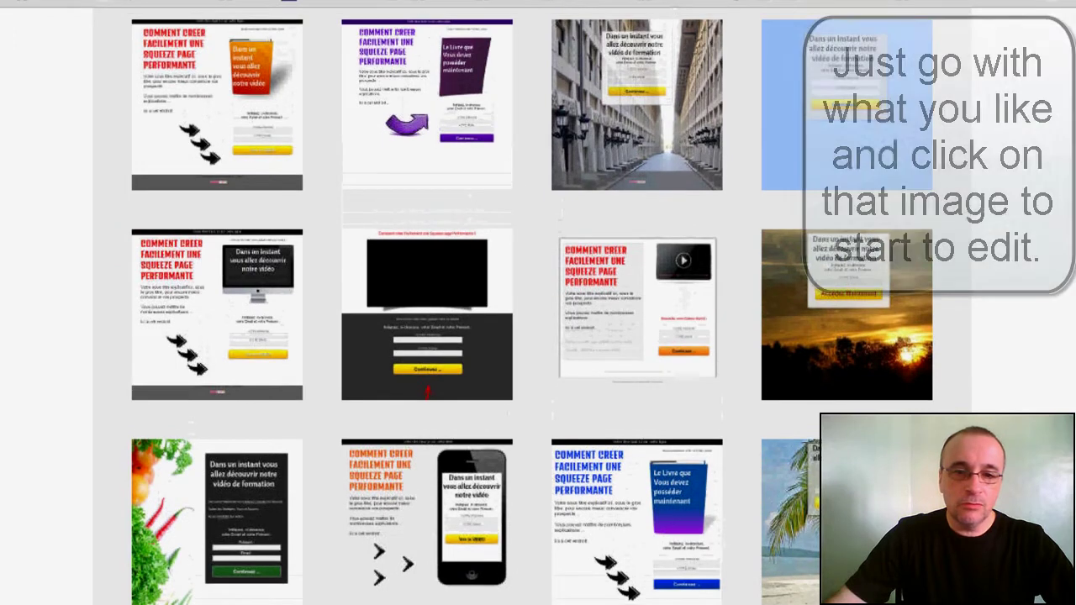
scroll(504, 456, "up", 1)
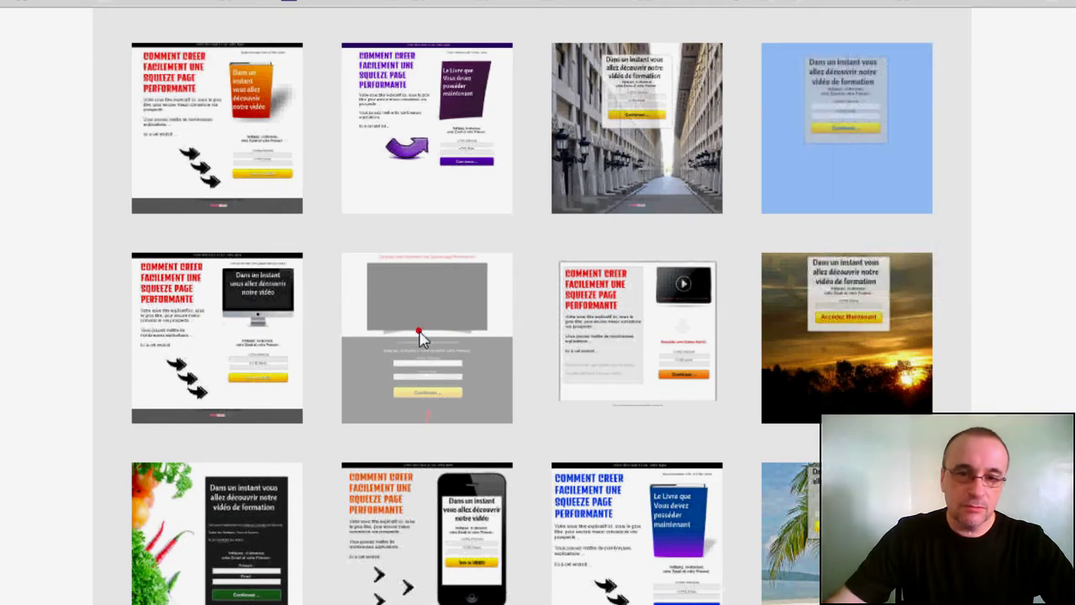
Open the dark video template and replace its headline text with 'I am making'.
left_click(420, 337)
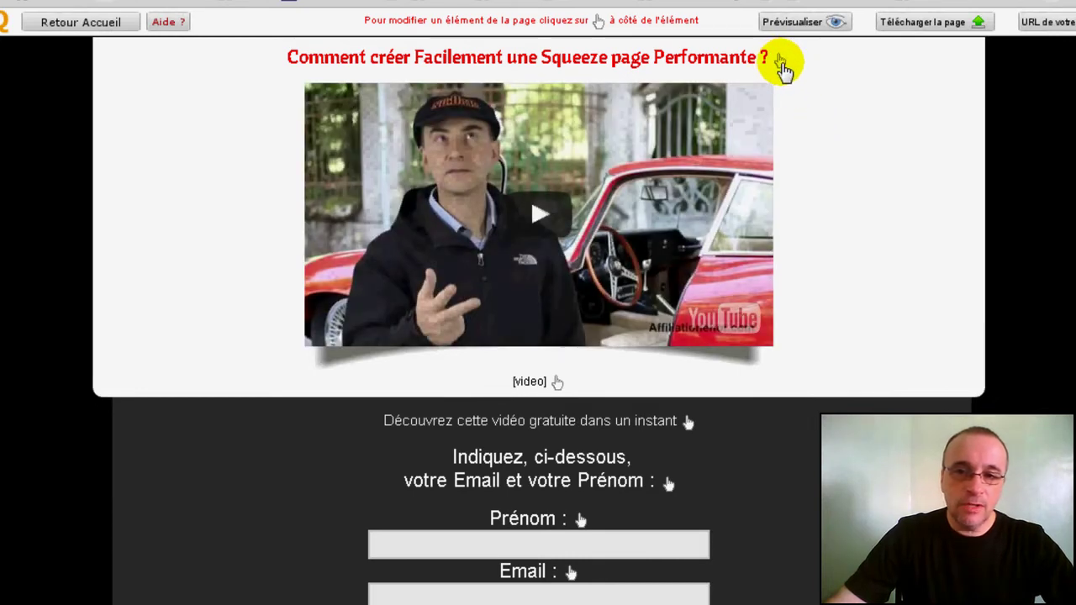
left_click(780, 62)
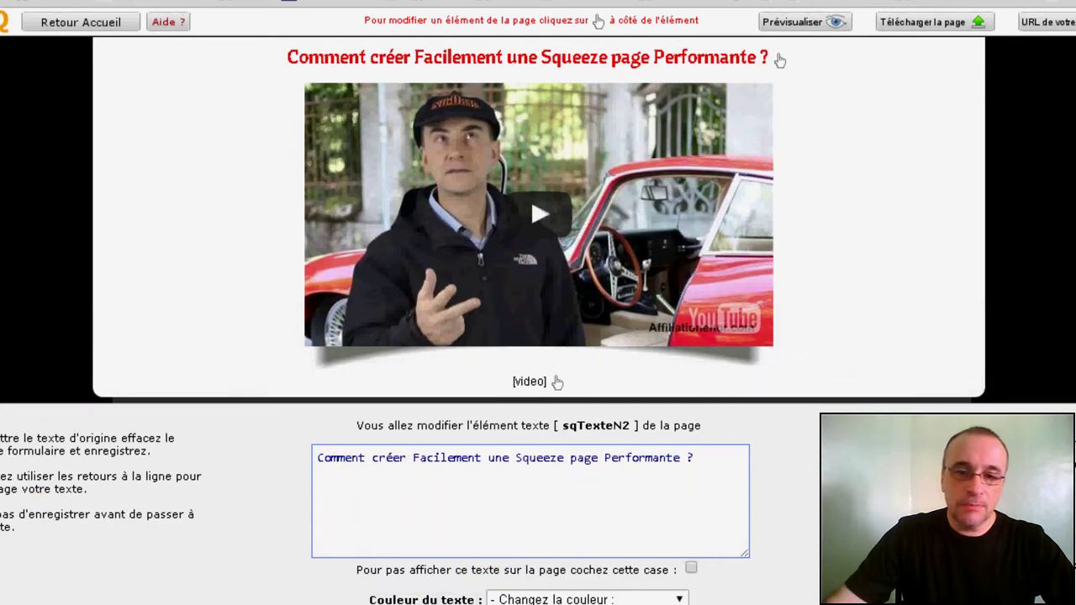
left_click_drag(696, 459, 248, 463)
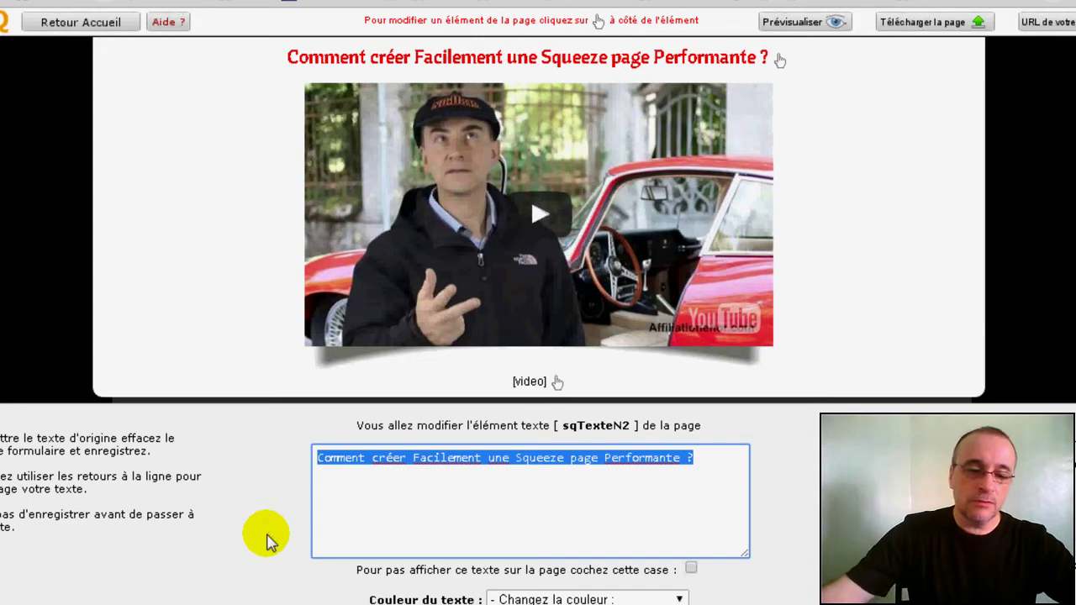
type("I a")
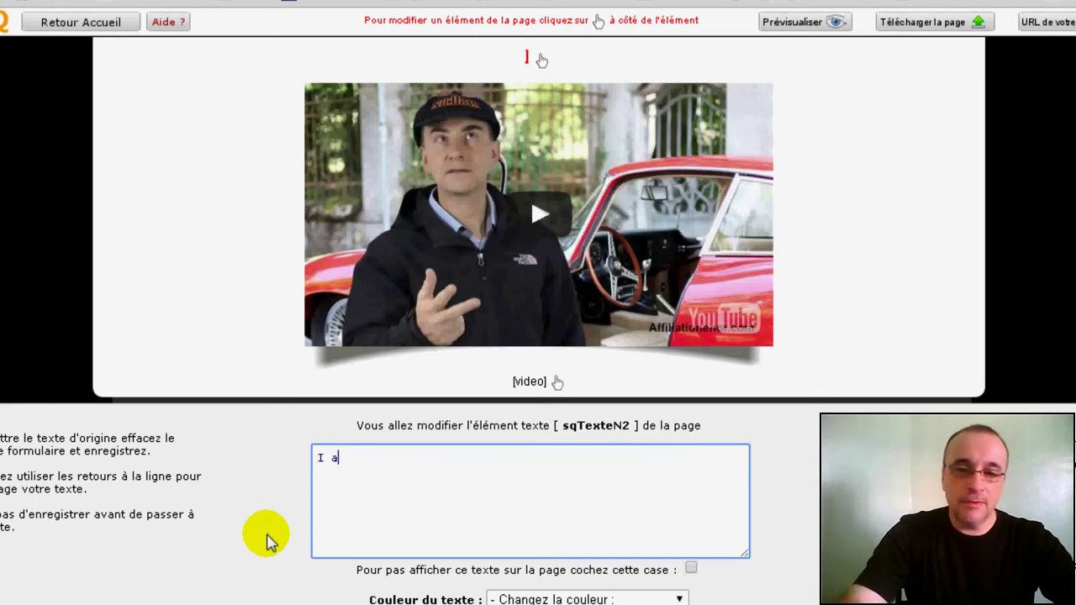
type("m making")
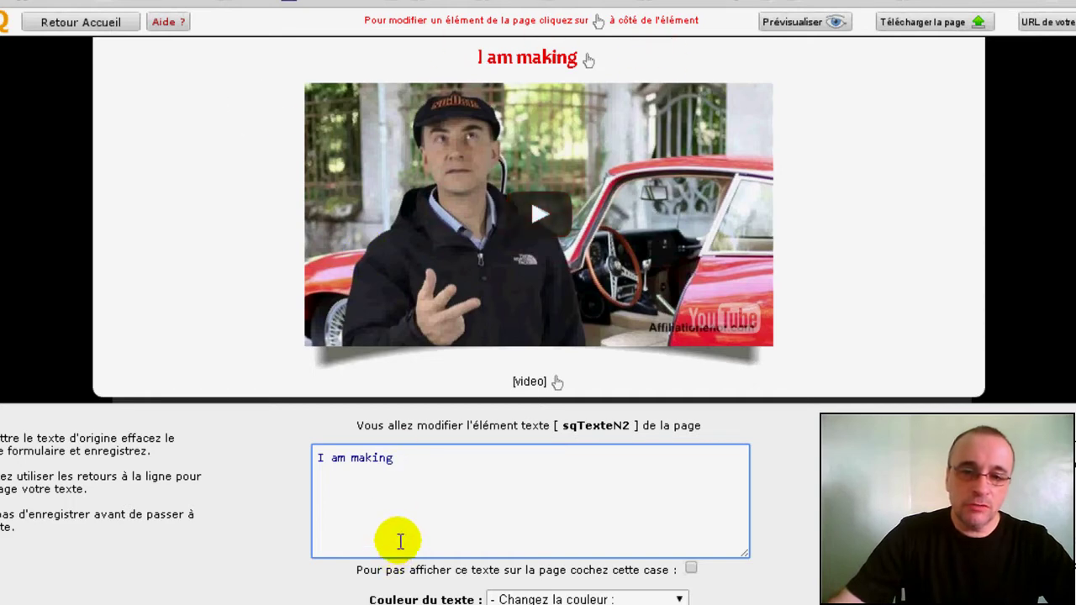
left_click(242, 475)
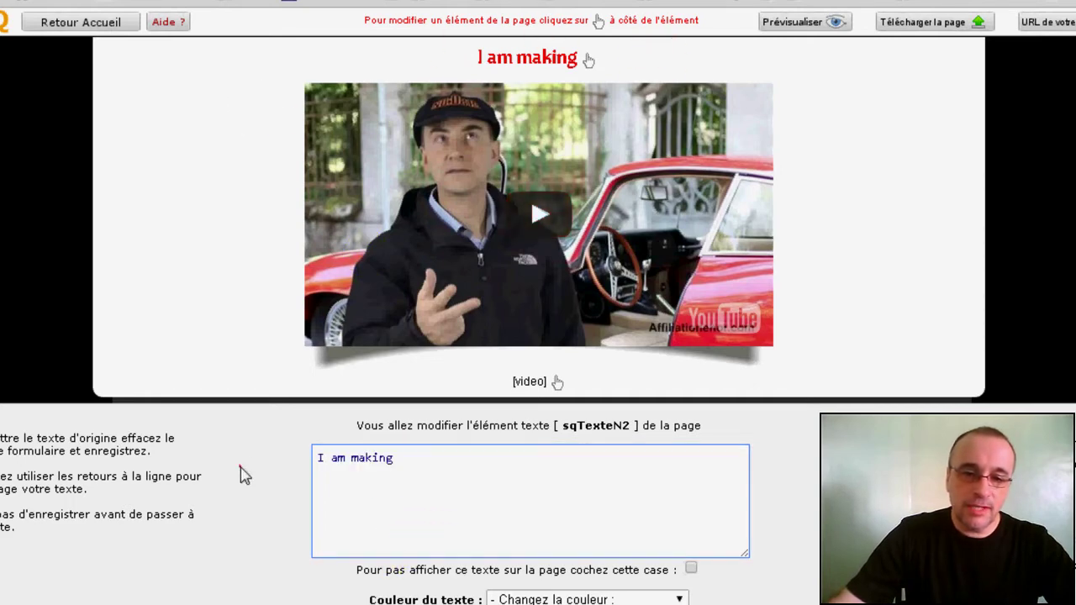
Set the 'I am making' headline colour to #0000ff, save it, and open the video URL form.
left_click(679, 599)
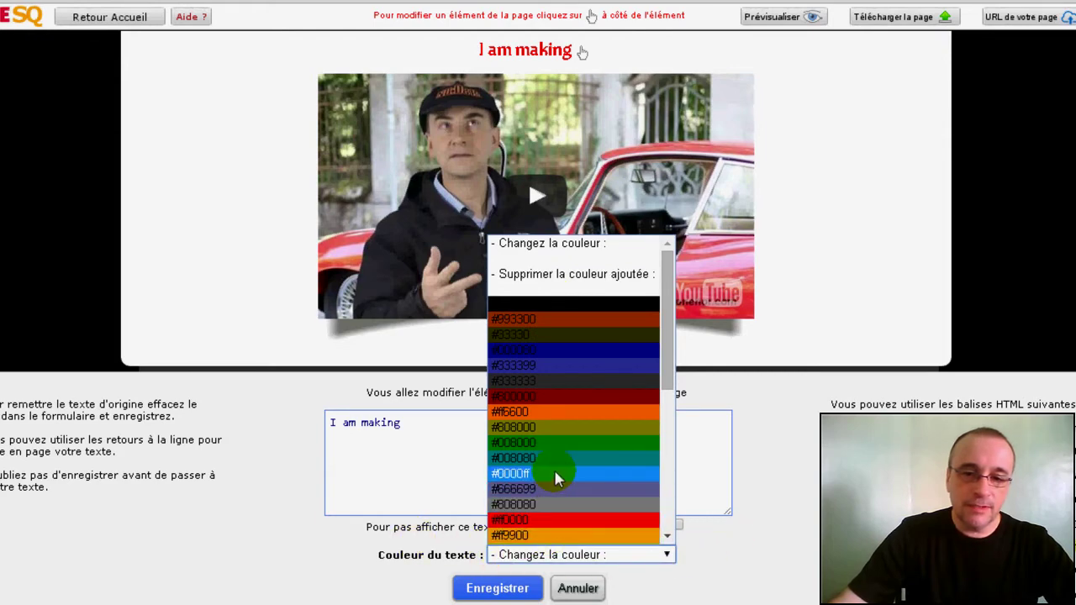
left_click(553, 475)
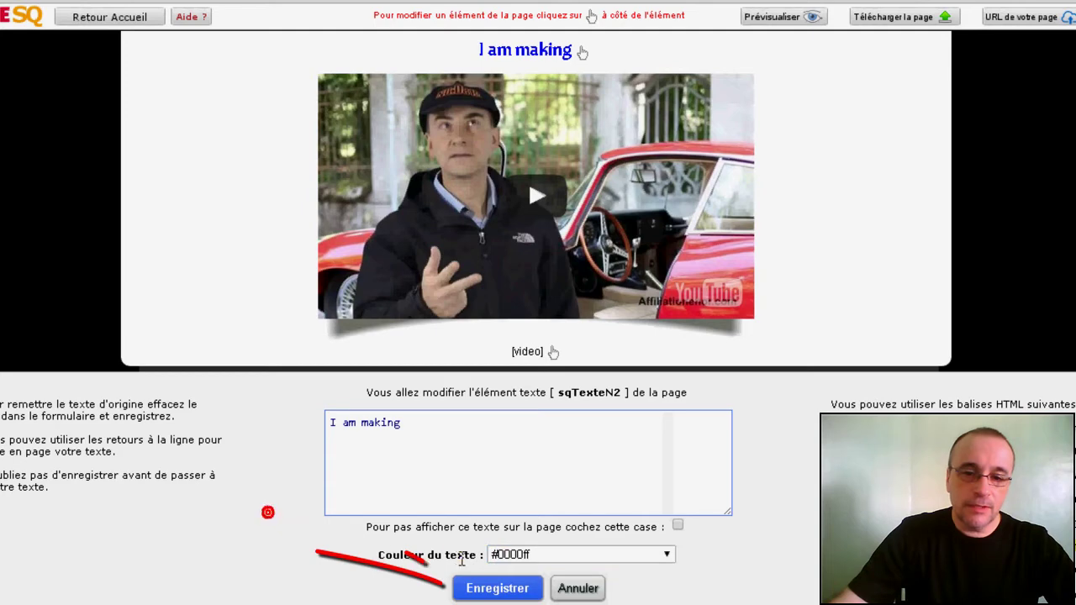
left_click(486, 591)
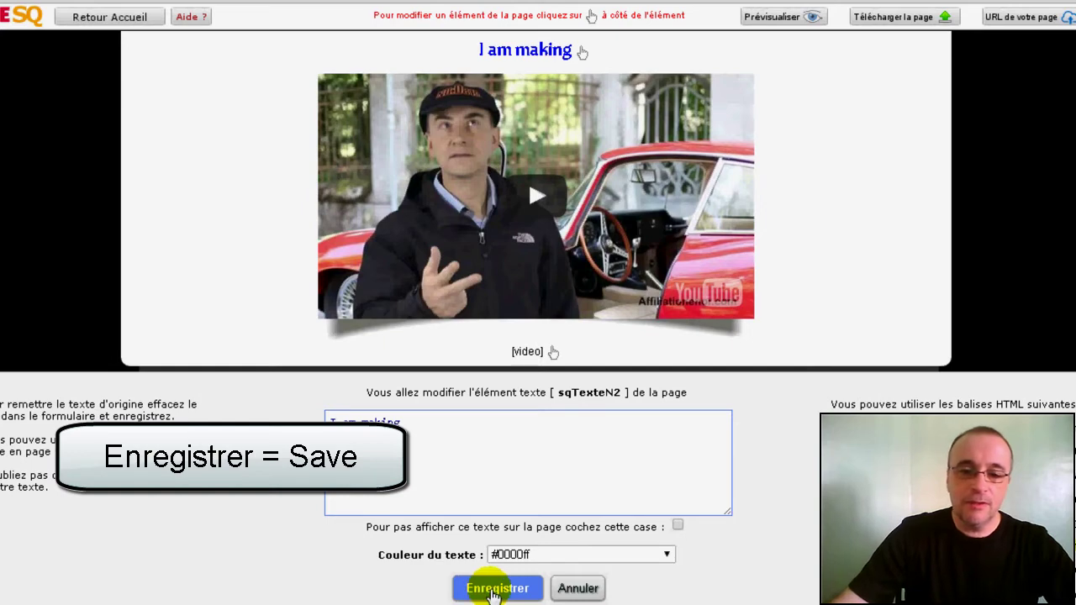
left_click(495, 591)
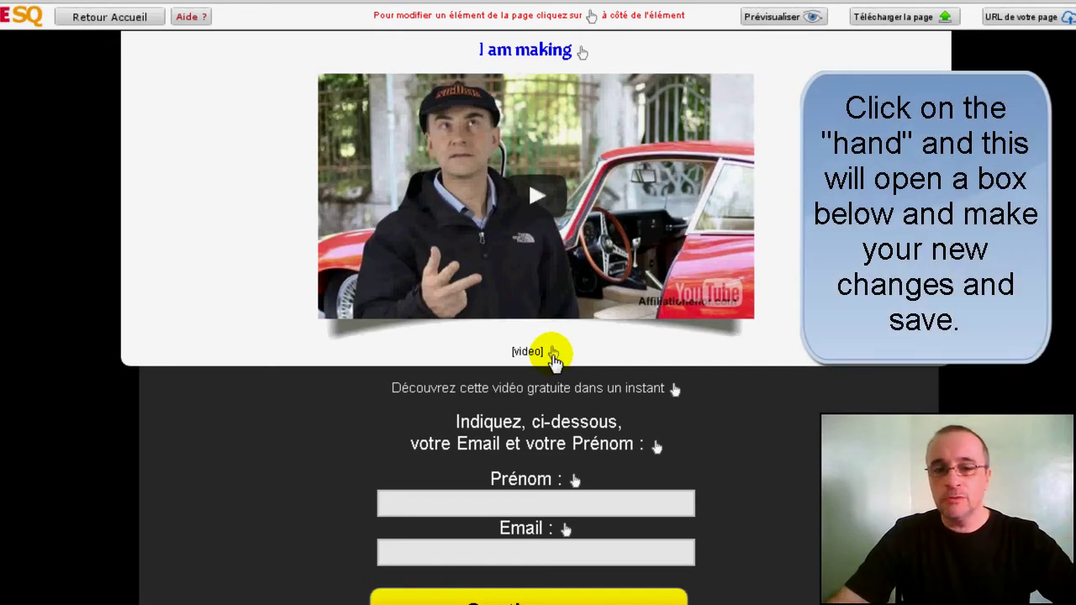
left_click(554, 354)
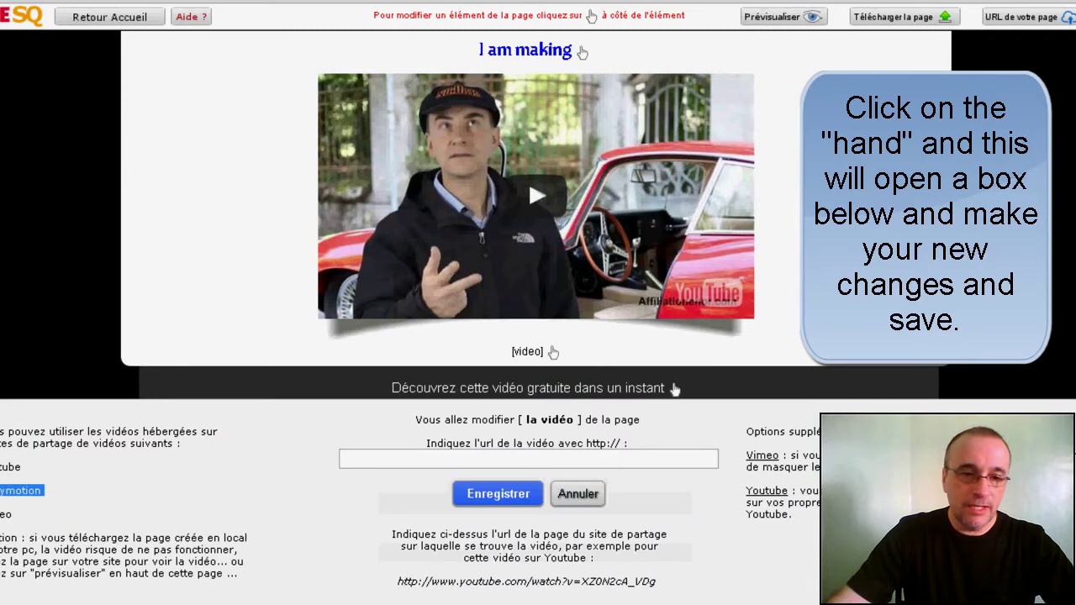
Review the supported video hosts and example YouTube URL, then cancel with the URL left empty.
double_click(8, 513)
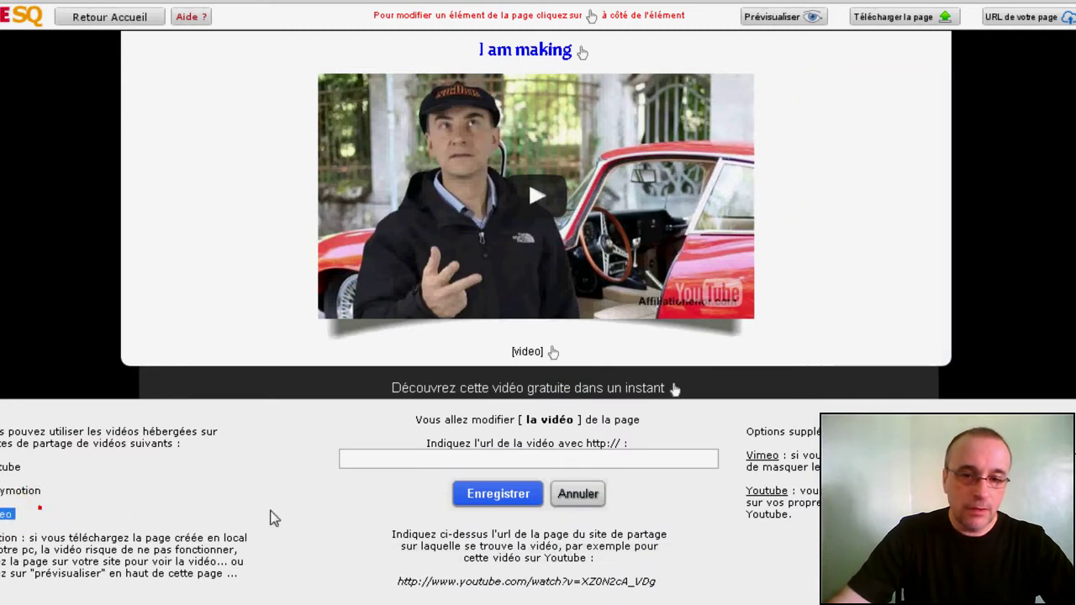
left_click(368, 459)
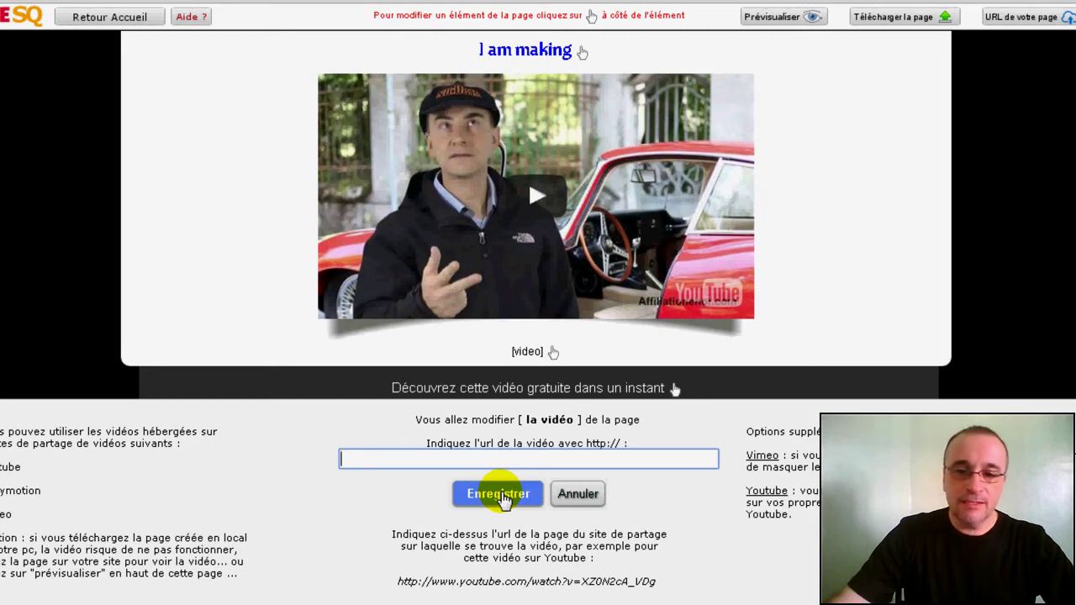
left_click_drag(394, 581, 696, 574)
left_click(695, 571)
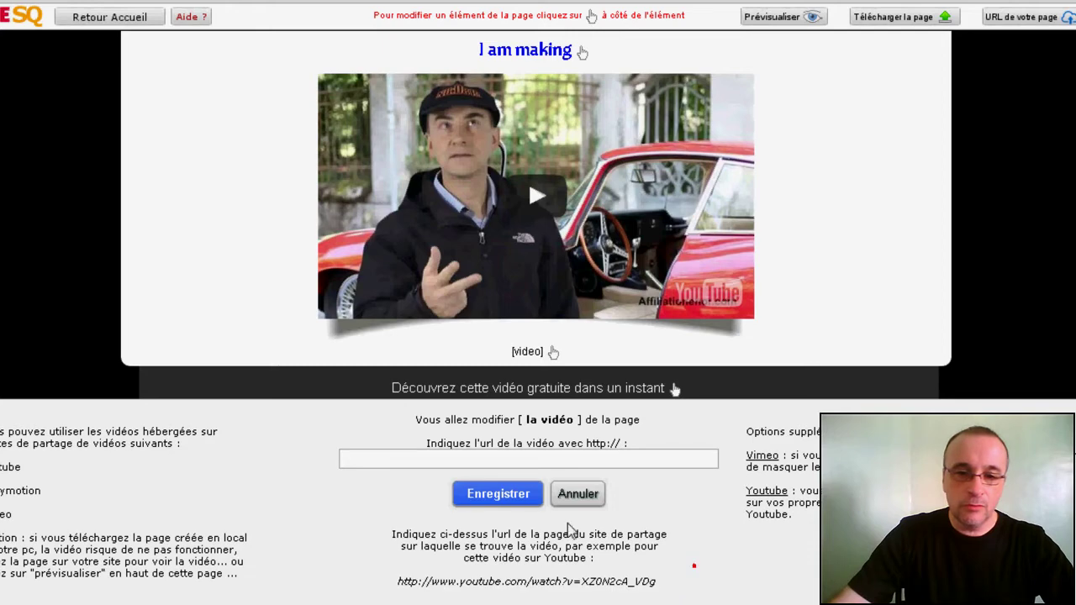
left_click(433, 463)
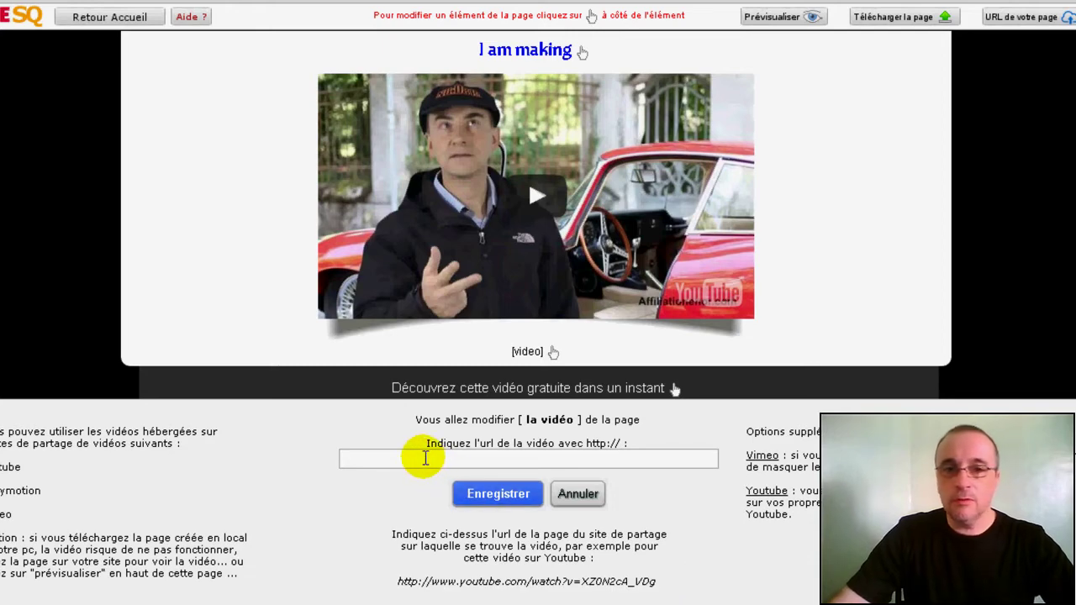
left_click(426, 458)
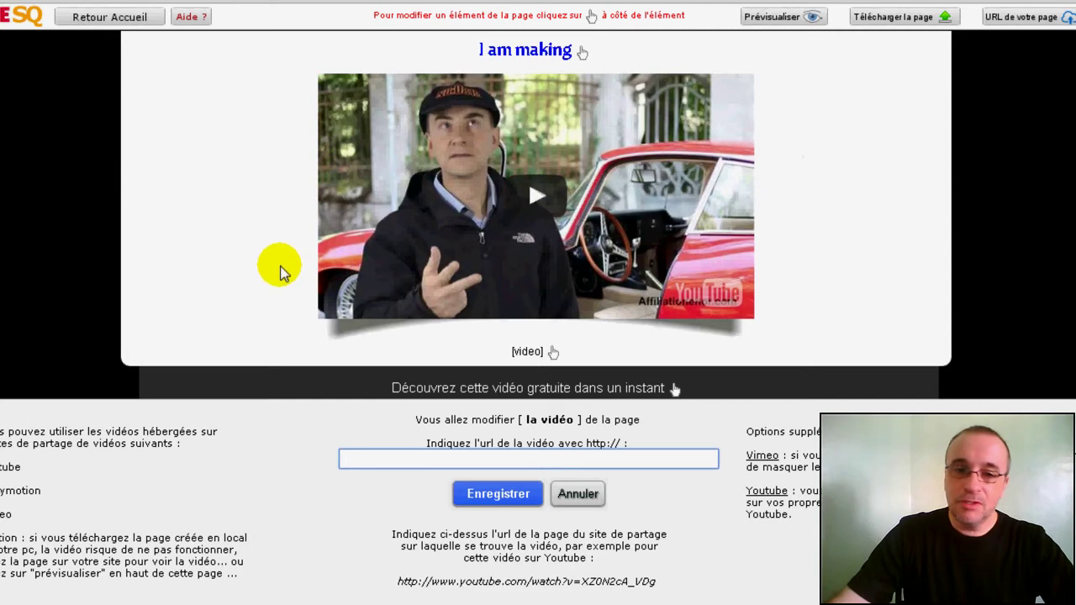
left_click(570, 494)
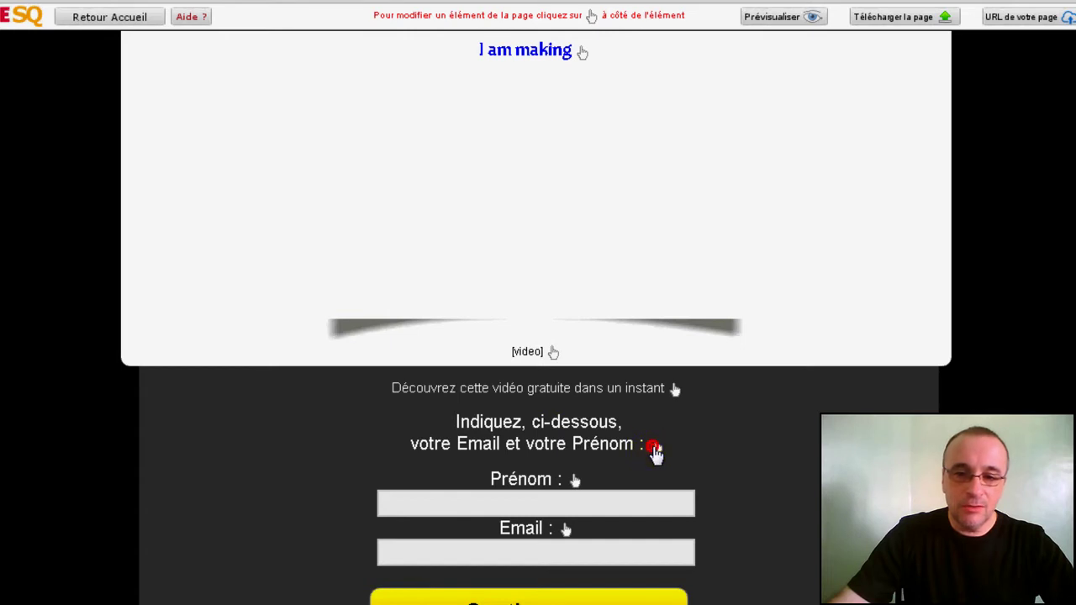
left_click(654, 450)
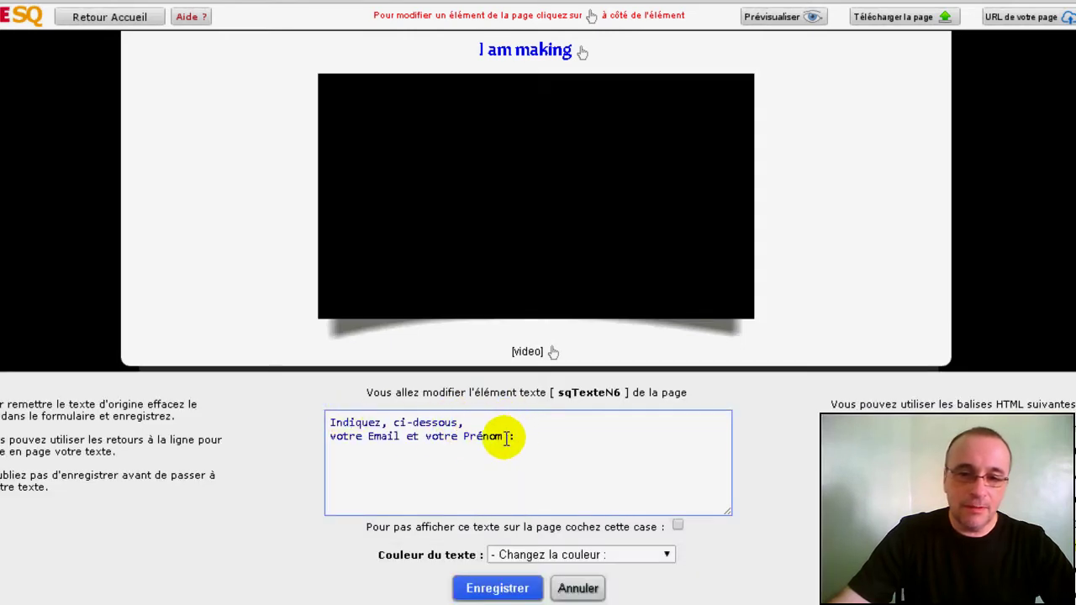
left_click_drag(507, 437, 309, 439)
left_click_drag(467, 423, 312, 425)
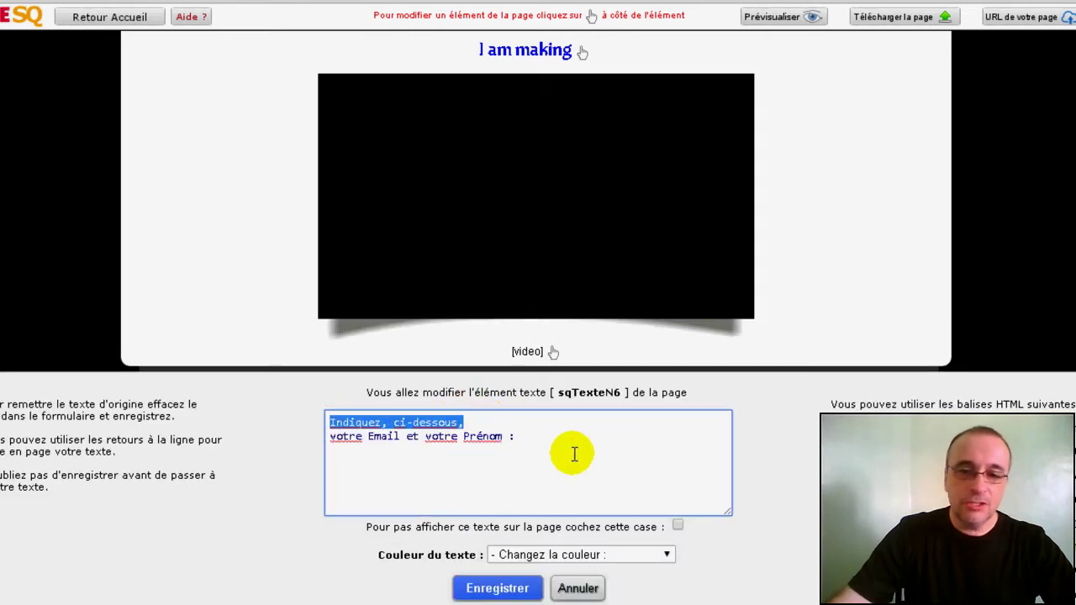
left_click(647, 553)
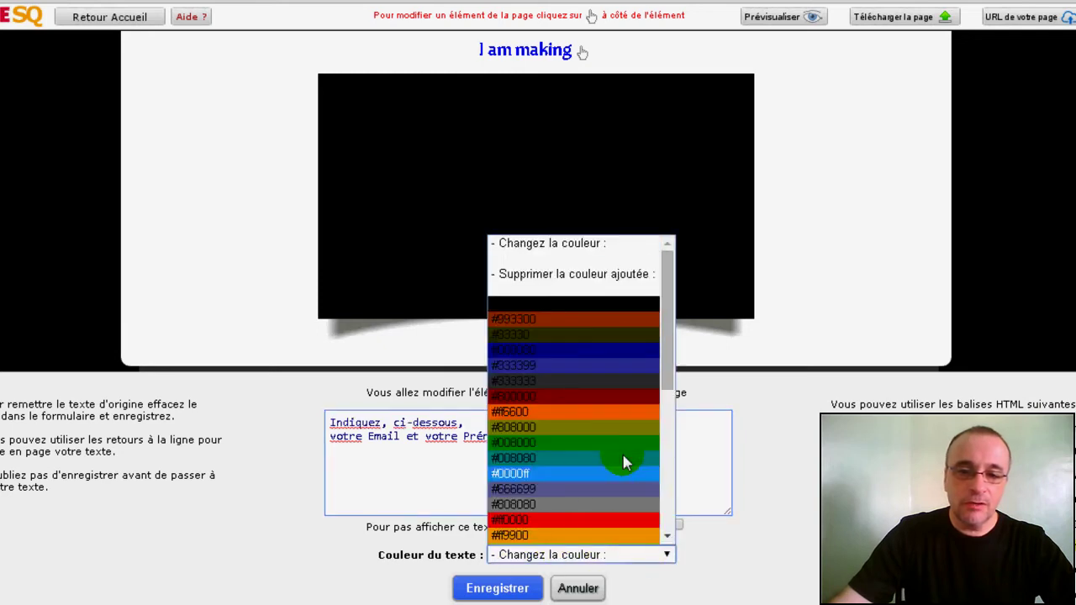
left_click(769, 540)
left_click(496, 588)
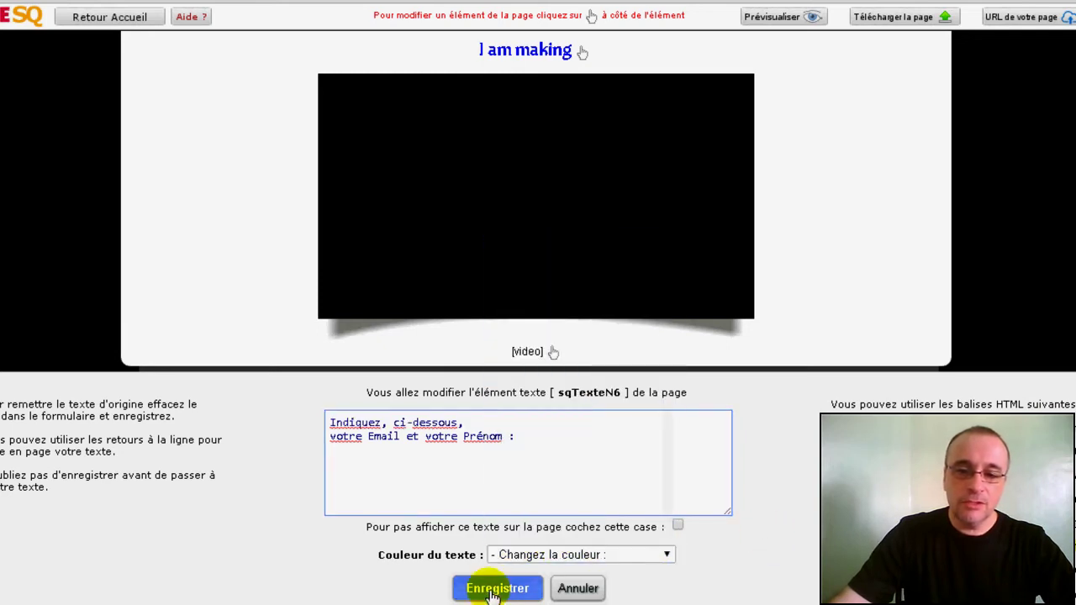
left_click(577, 588)
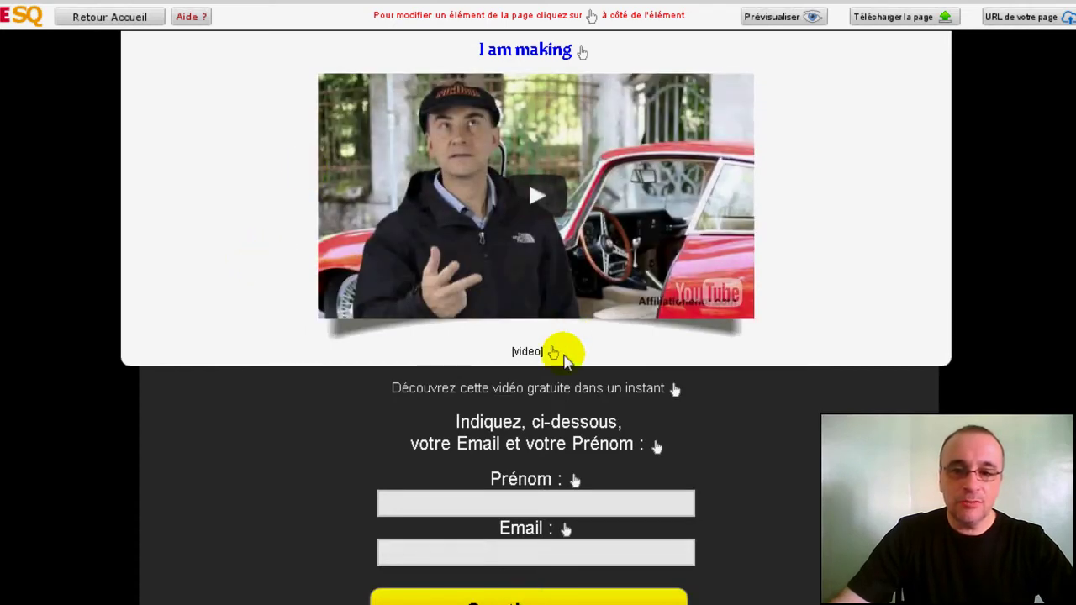
scroll(560, 378, "down", 3)
scroll(566, 408, "up", 3)
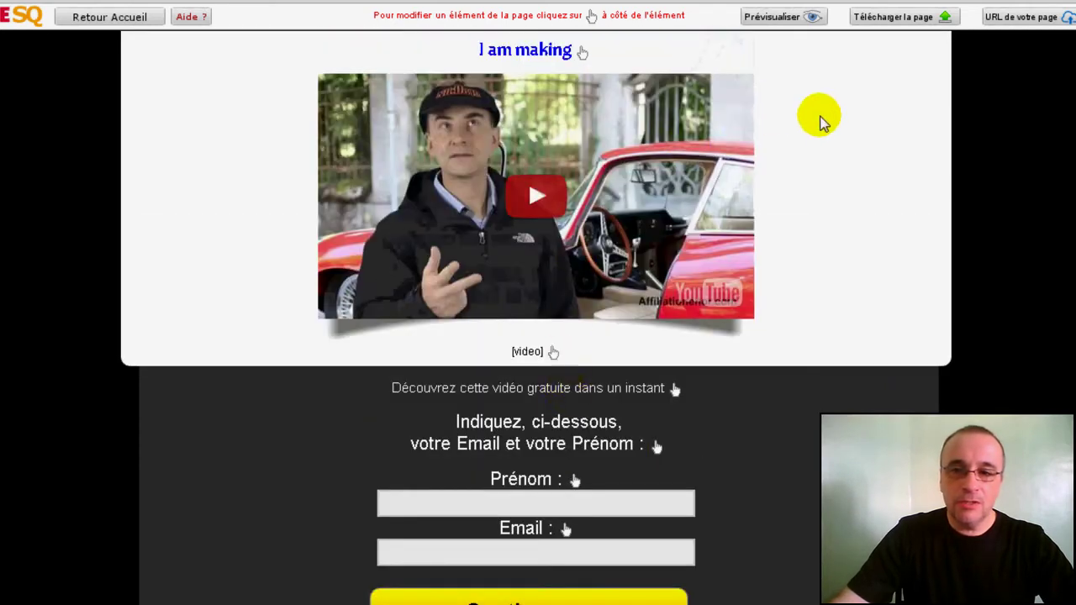
left_click(778, 25)
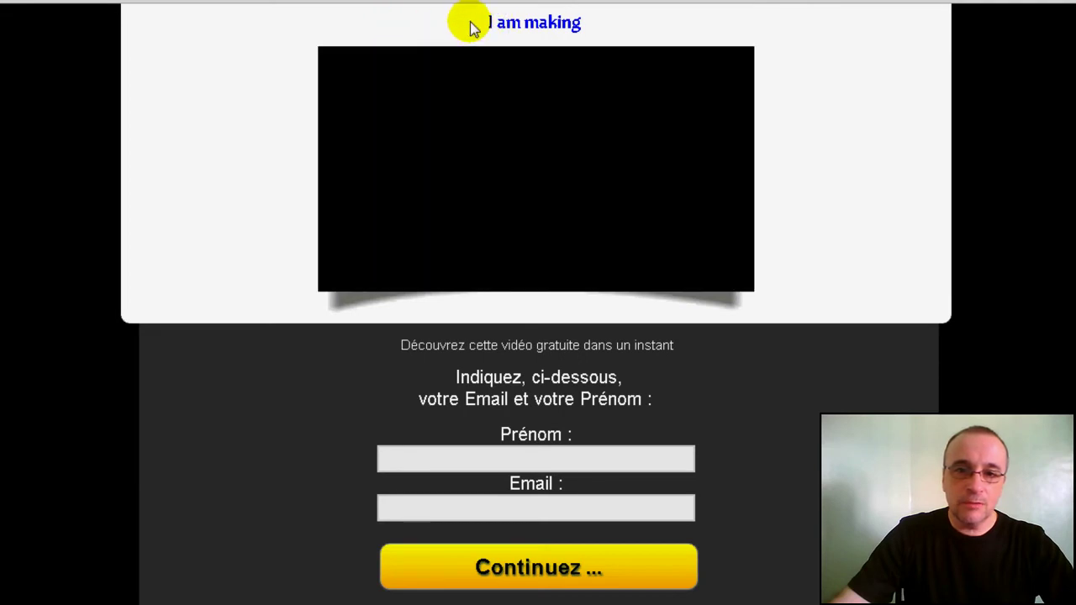
left_click_drag(468, 22, 589, 36)
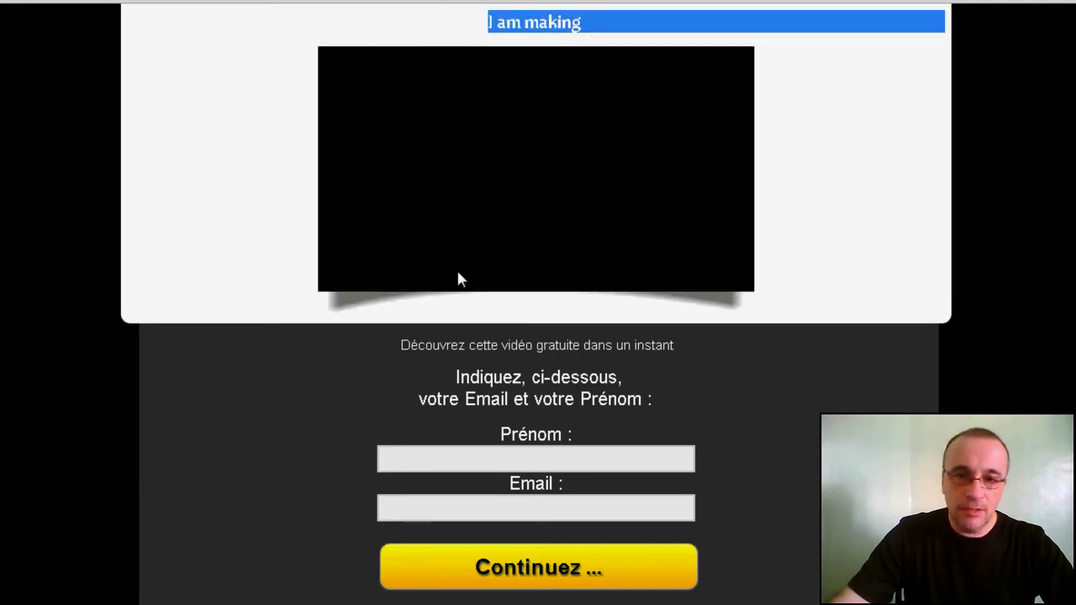
scroll(446, 442, "down", 1)
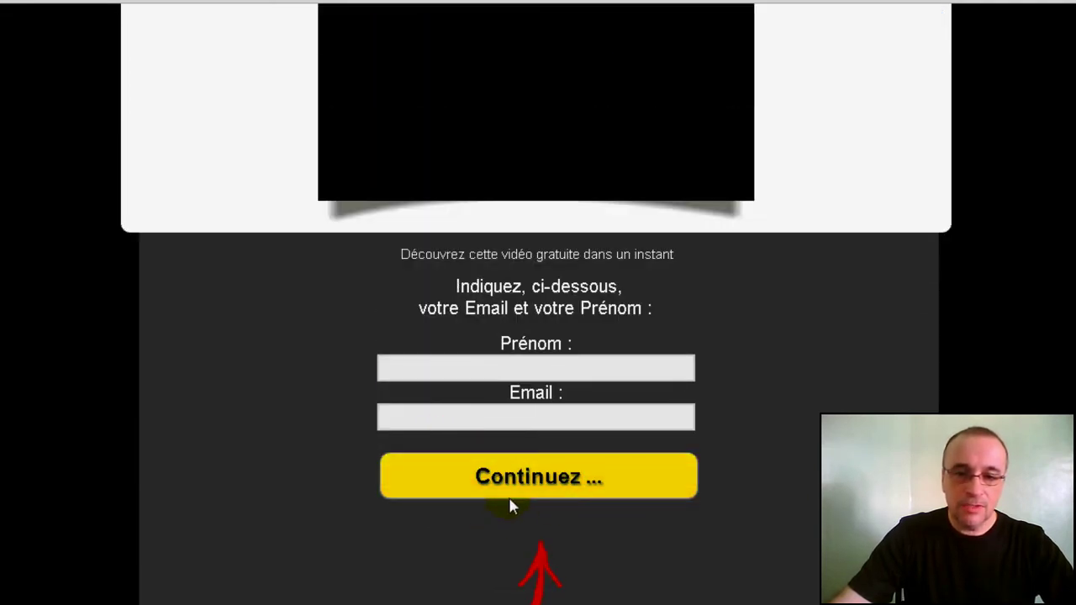
scroll(634, 446, "up", 1)
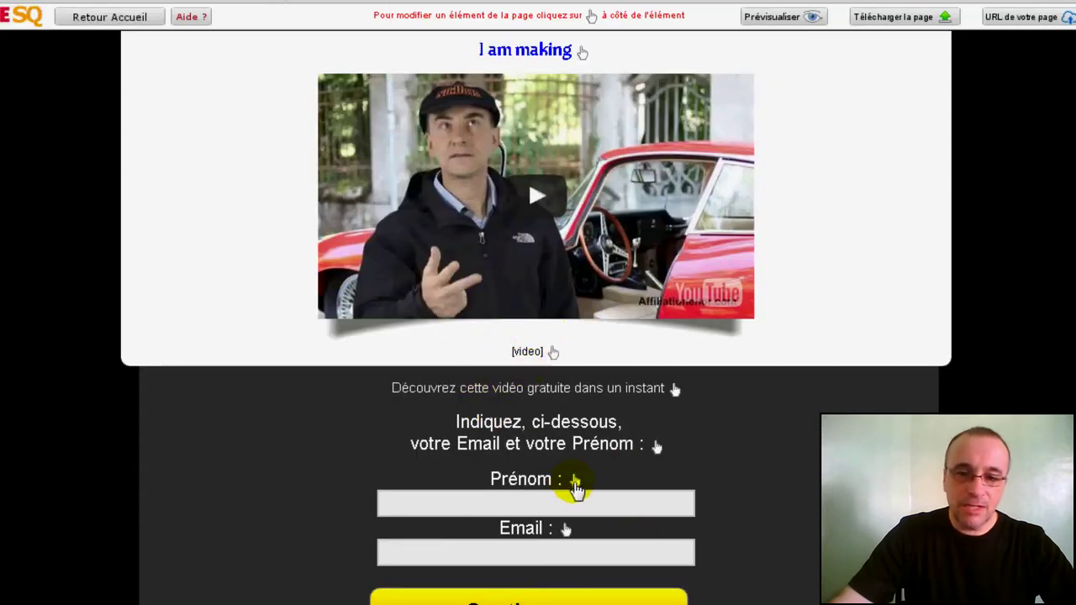
Give the 'Prénom :' label the text colour #ff9900 and save it.
left_click(575, 484)
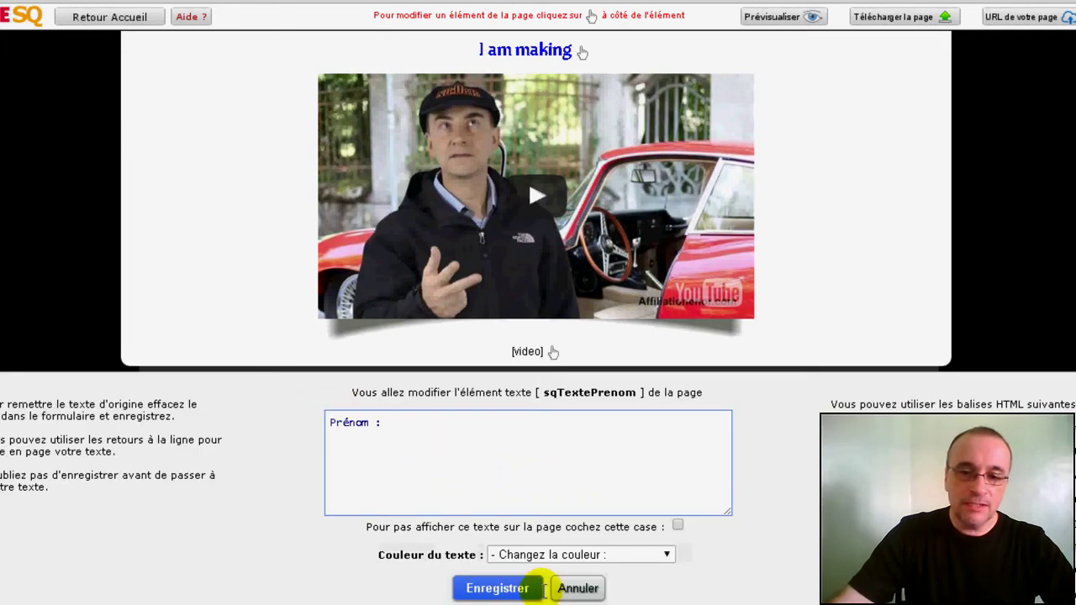
left_click(632, 558)
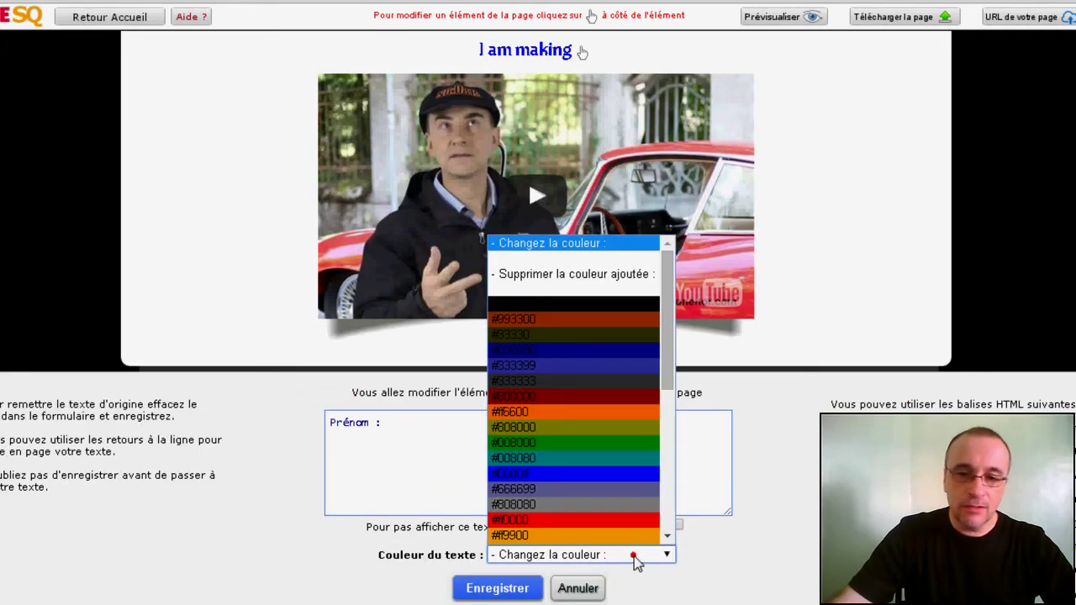
left_click(564, 536)
left_click(498, 590)
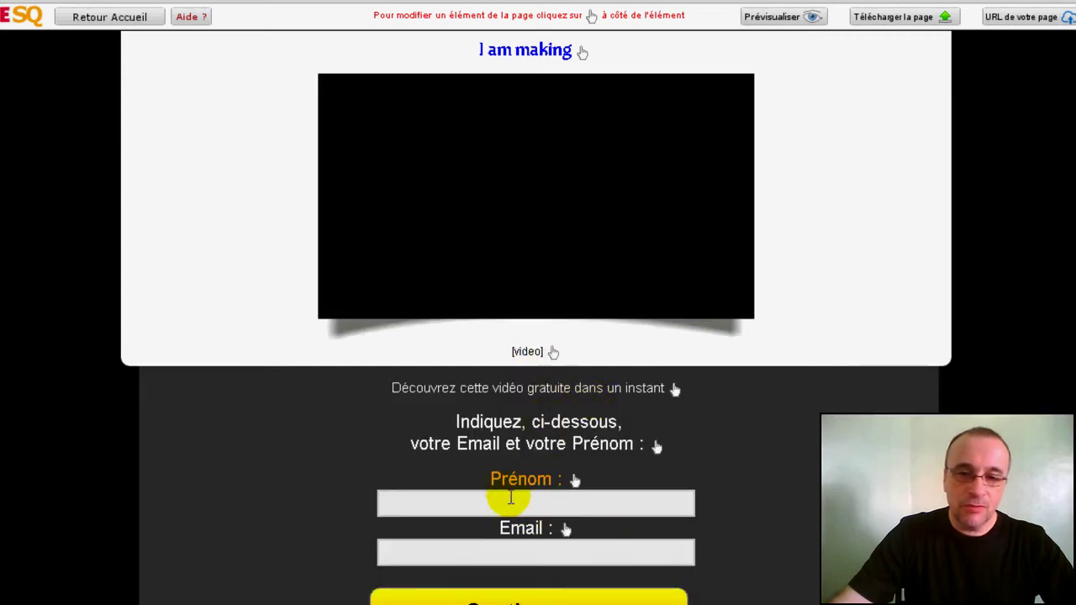
left_click(492, 478)
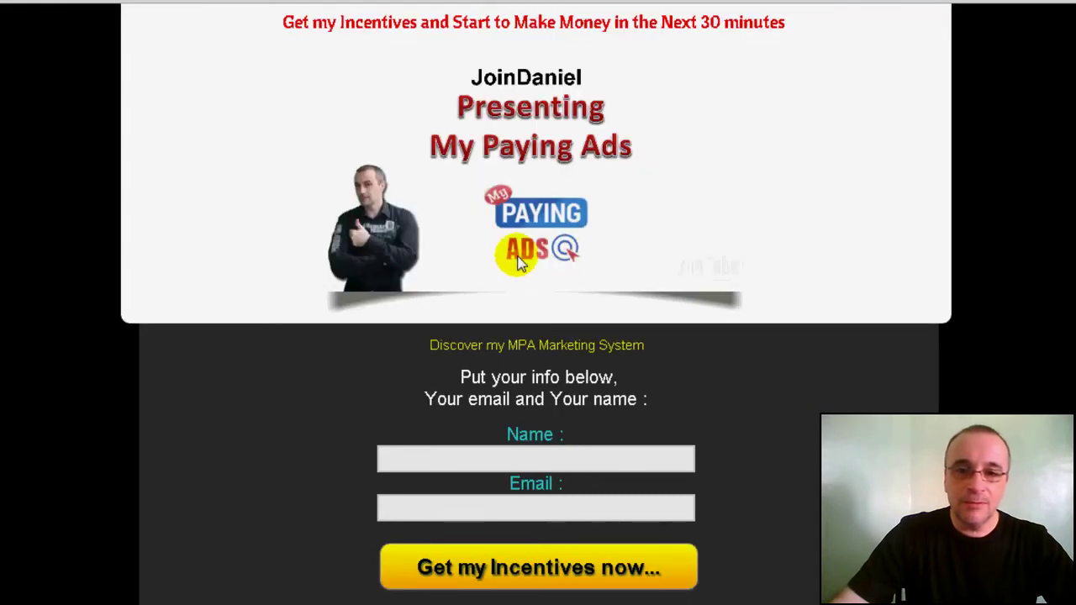
Highlight the Fool Proof page's Make Money headline and left column, then click its Name field.
scroll(339, 345, "down", 3)
scroll(341, 361, "up", 3)
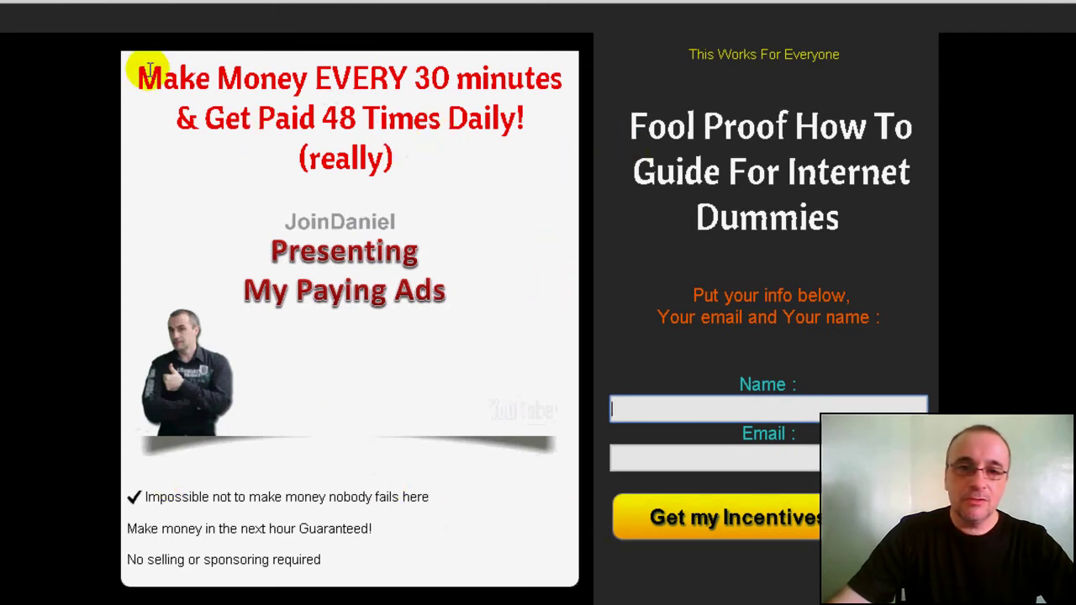
left_click_drag(139, 74, 442, 165)
left_click(443, 167)
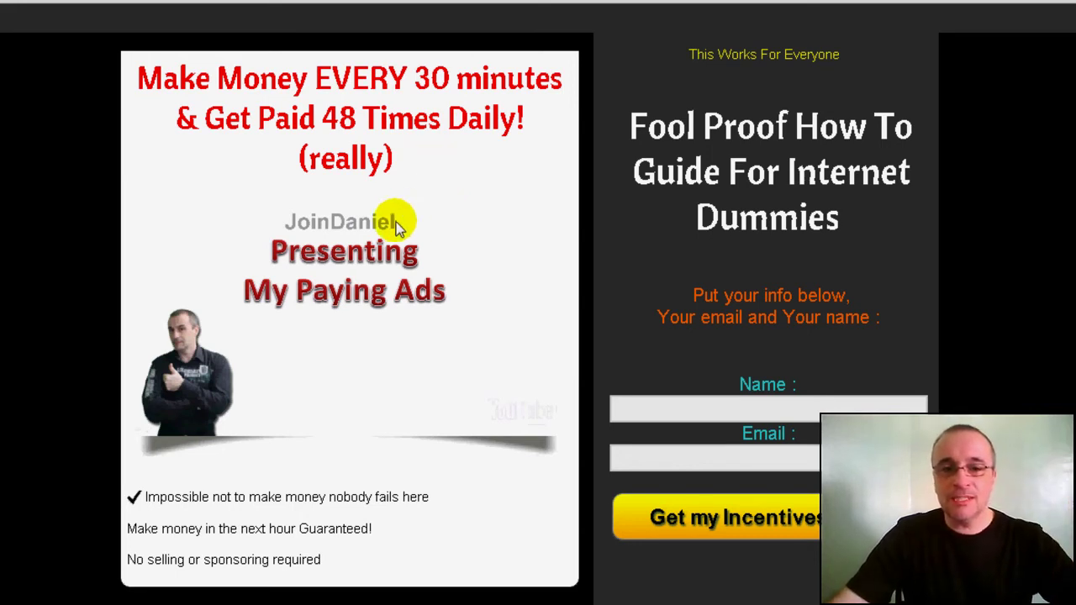
left_click_drag(409, 159, 137, 84)
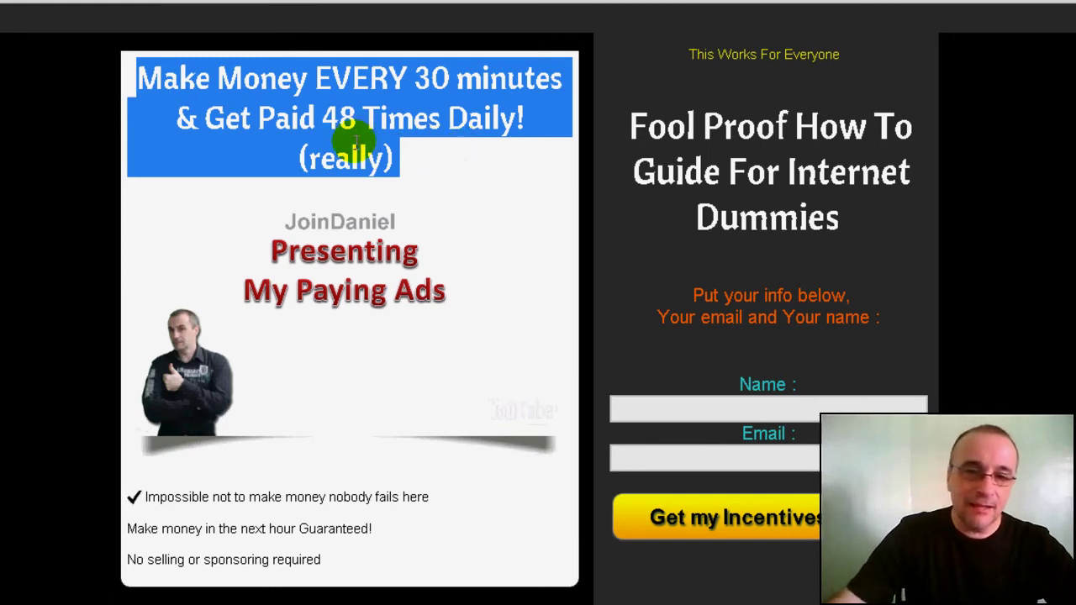
left_click_drag(379, 557, 102, 492)
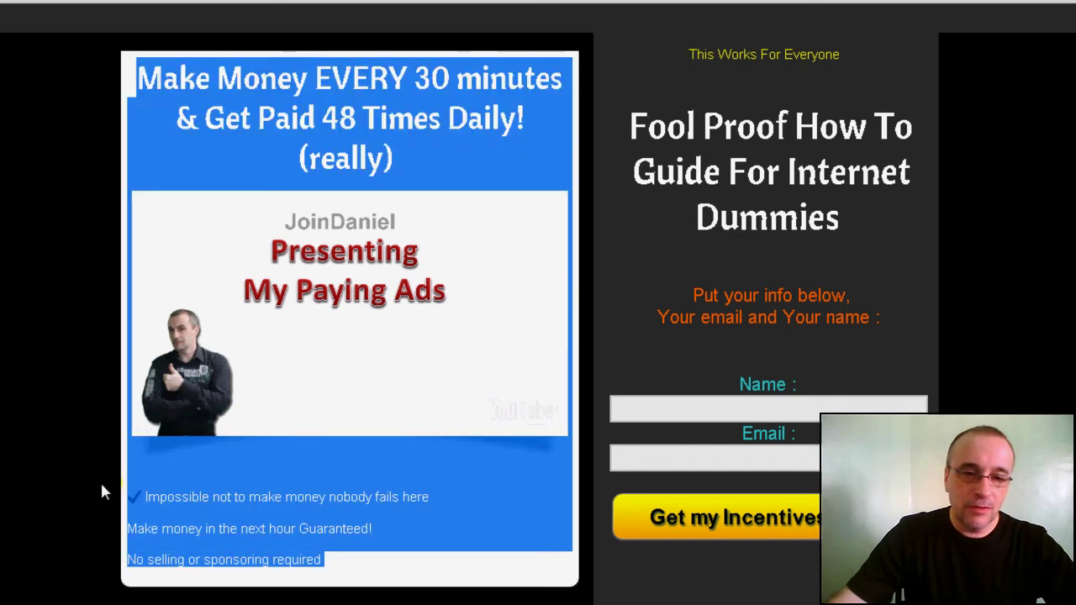
left_click(286, 520)
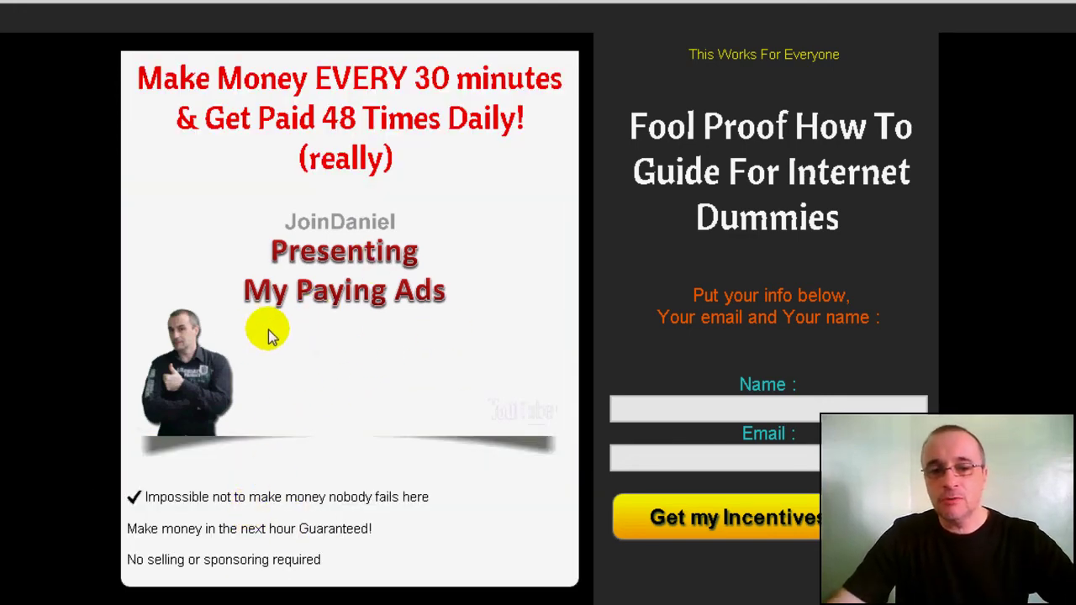
left_click(701, 410)
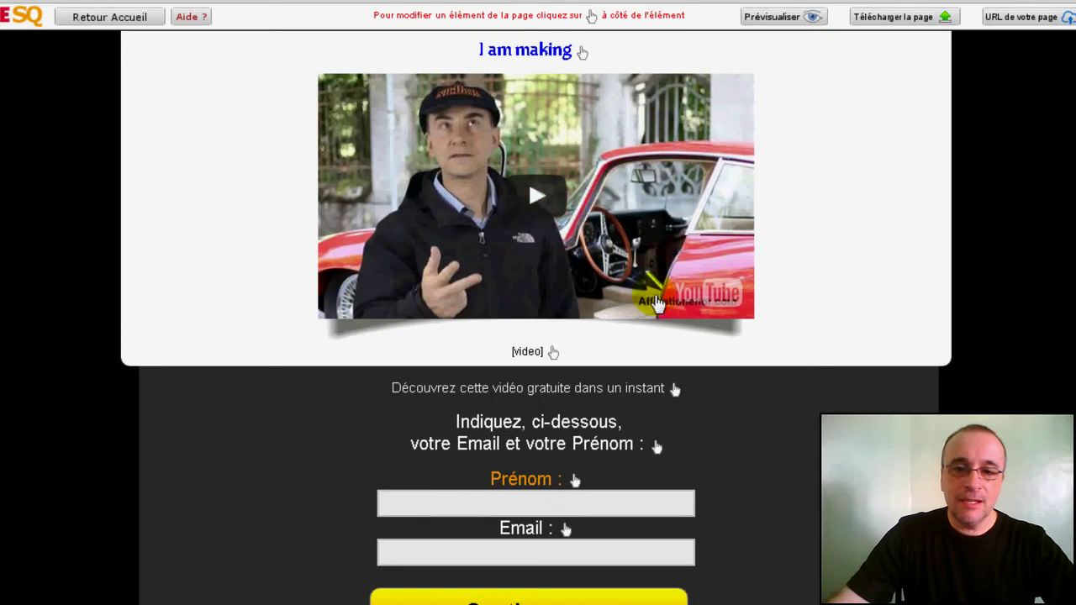
Bring up the 'Connectez vous' 1TPE login via 'URL de votre page' and view 1TPE sign-up.
scroll(794, 308, "down", 3)
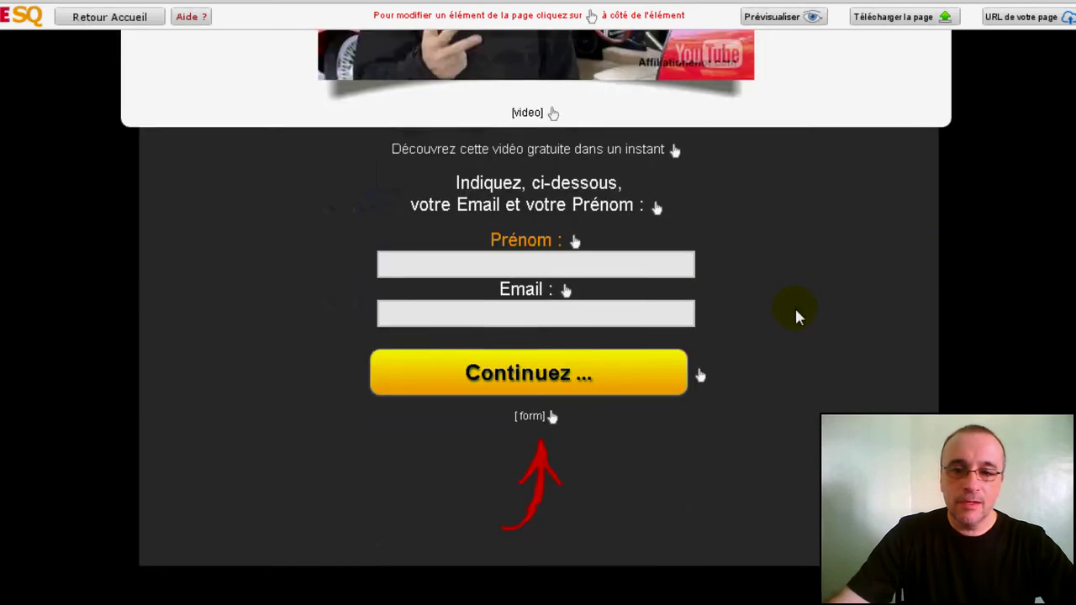
scroll(798, 312, "up", 3)
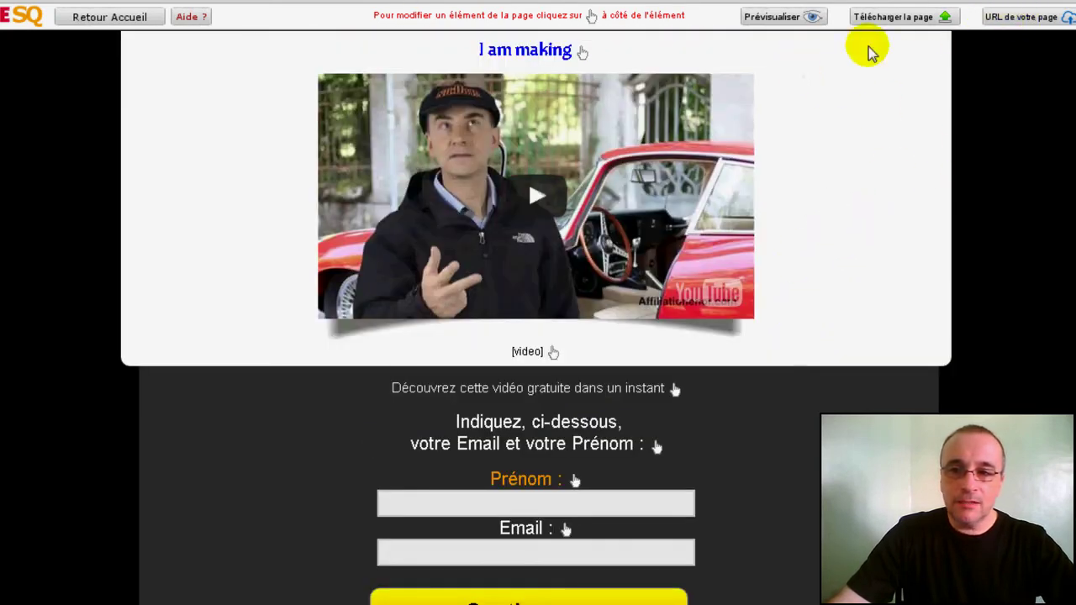
left_click(1009, 25)
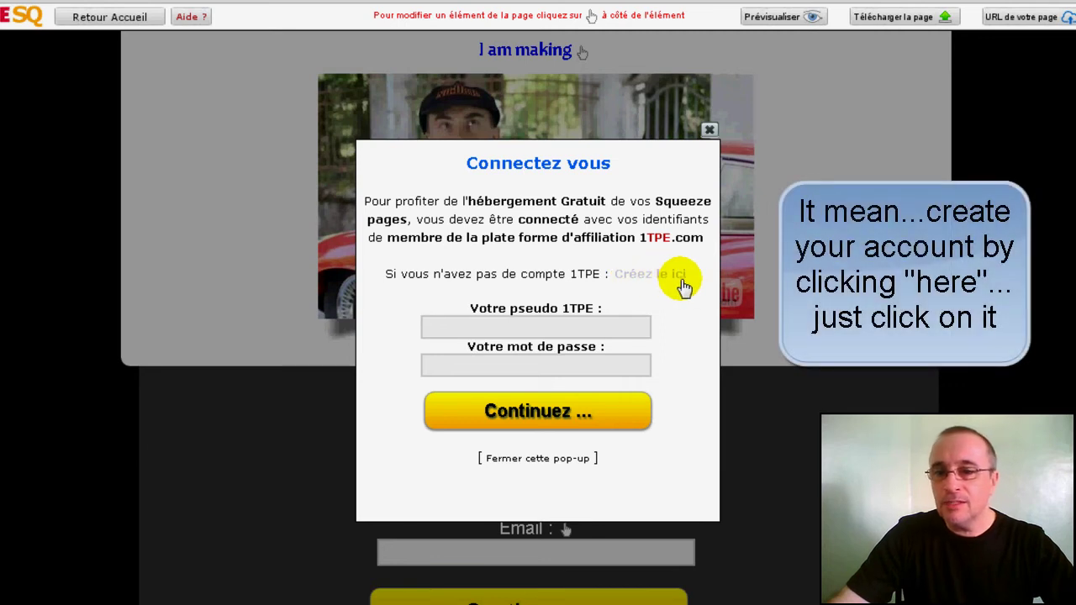
left_click(635, 277)
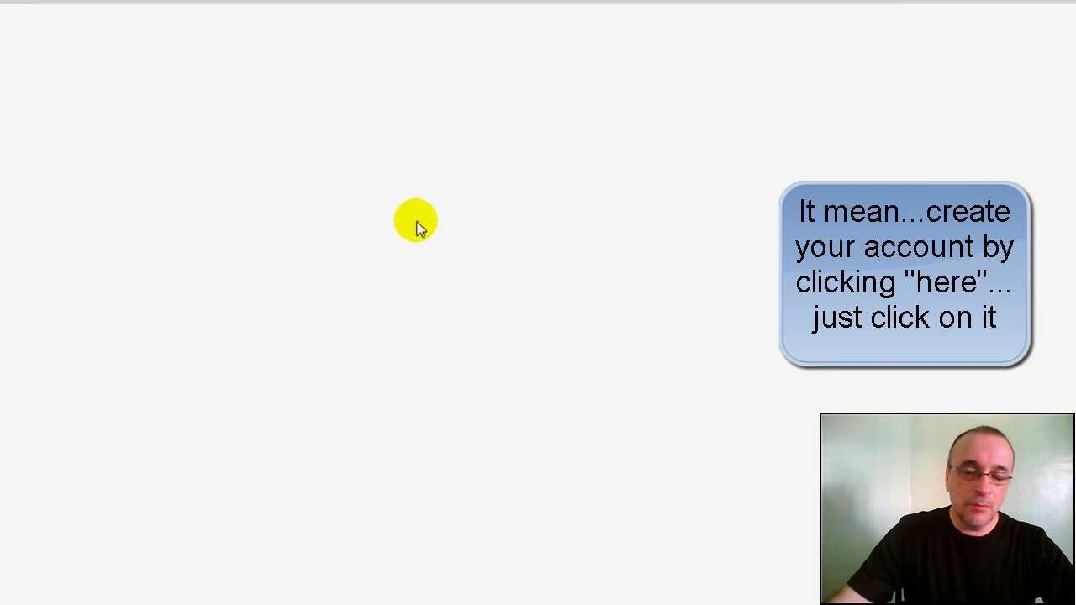
scroll(517, 228, "down", 2)
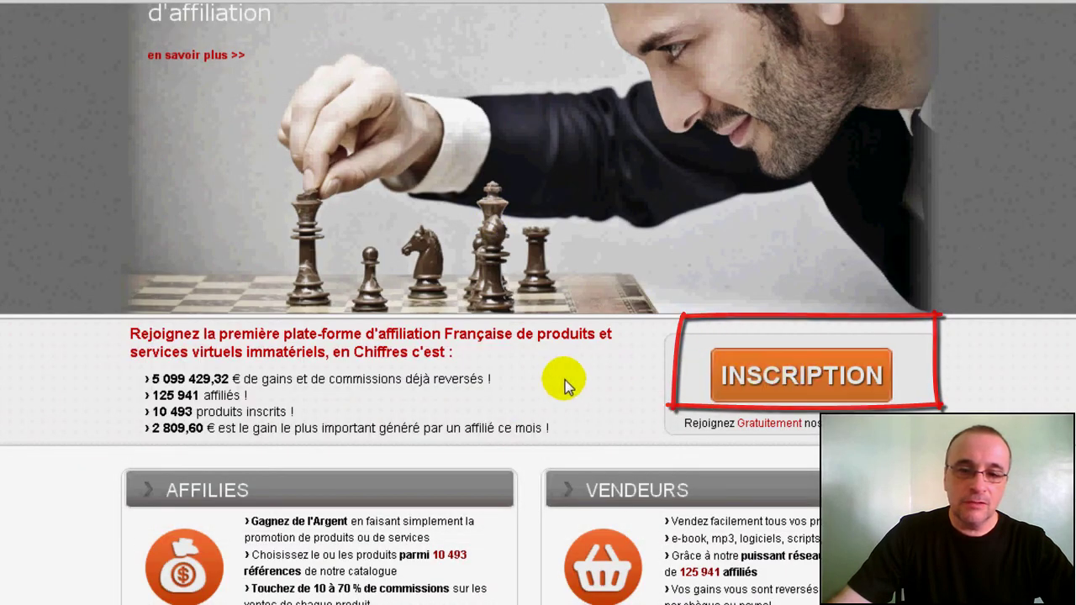
scroll(533, 289, "up", 2)
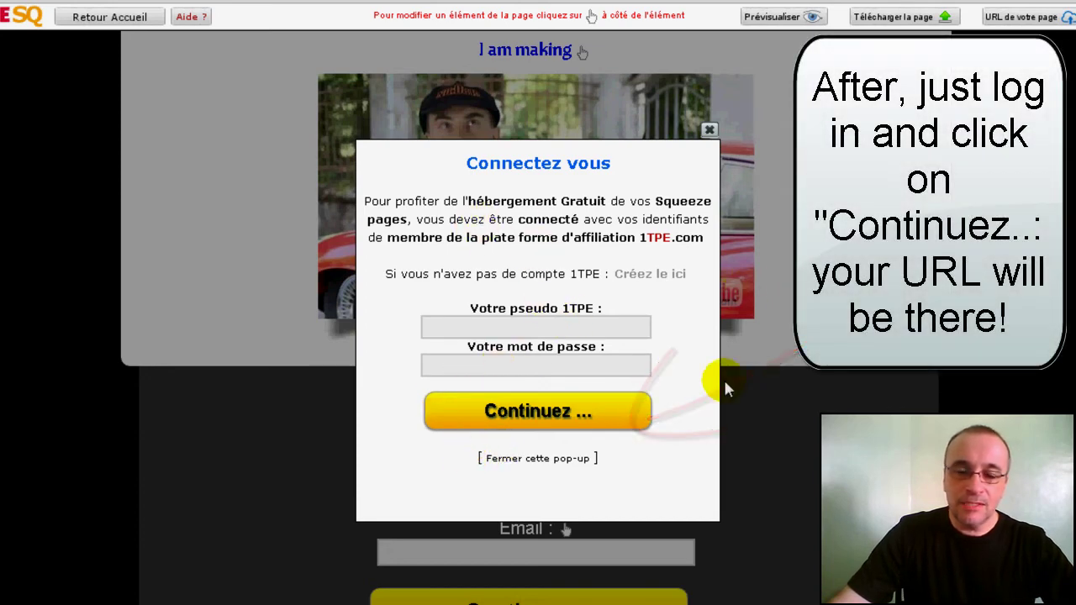
Close the 1TPE 'Connectez vous' login popup via 'Fermer cette pop-up' to return to the page.
left_click(556, 461)
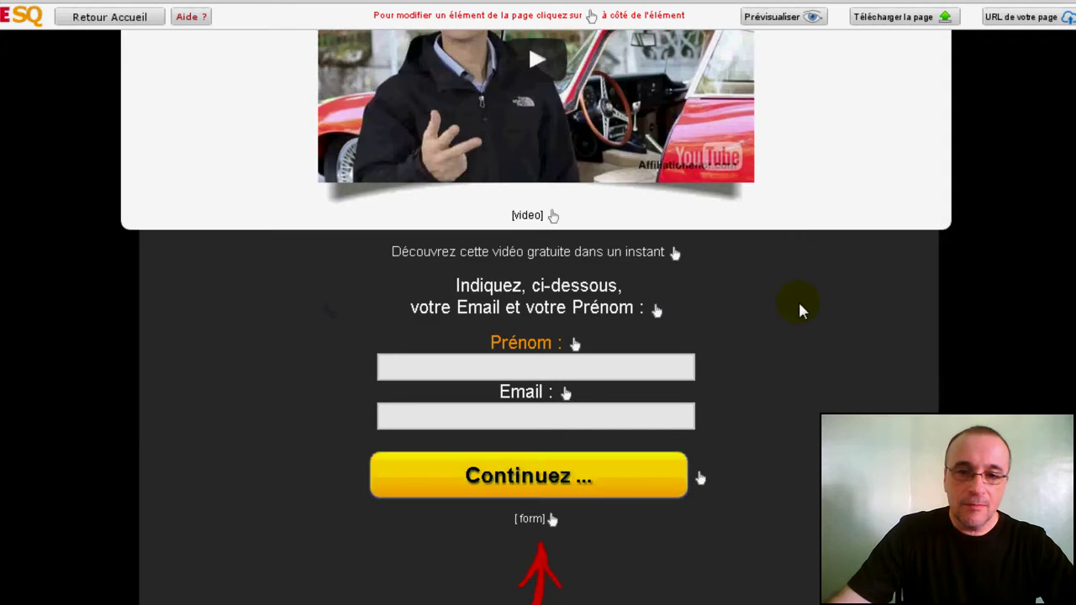